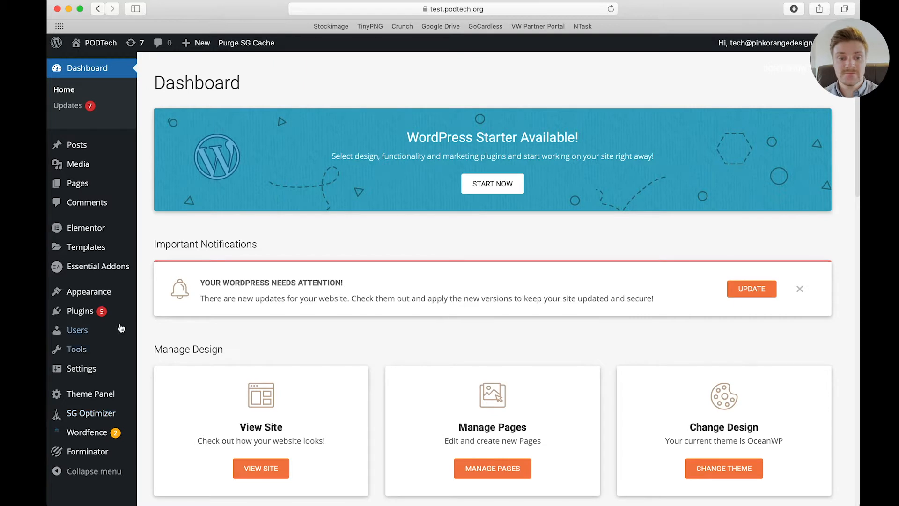
Step: Dismiss the Ocean Sticky Header notice on the Plugins page and search the new-plugin directory for "w3 cache"
{"action": "left_click", "coordinate": [87, 313]}
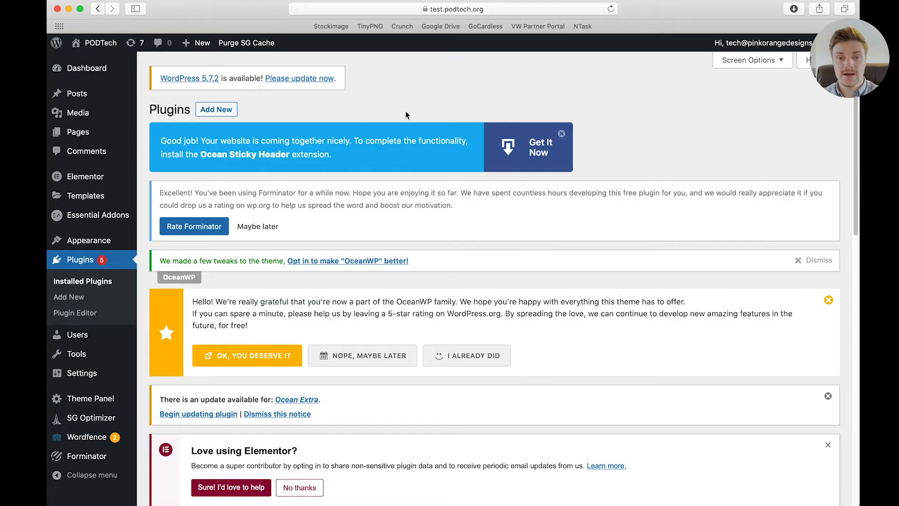
{"action": "left_click", "coordinate": [561, 133]}
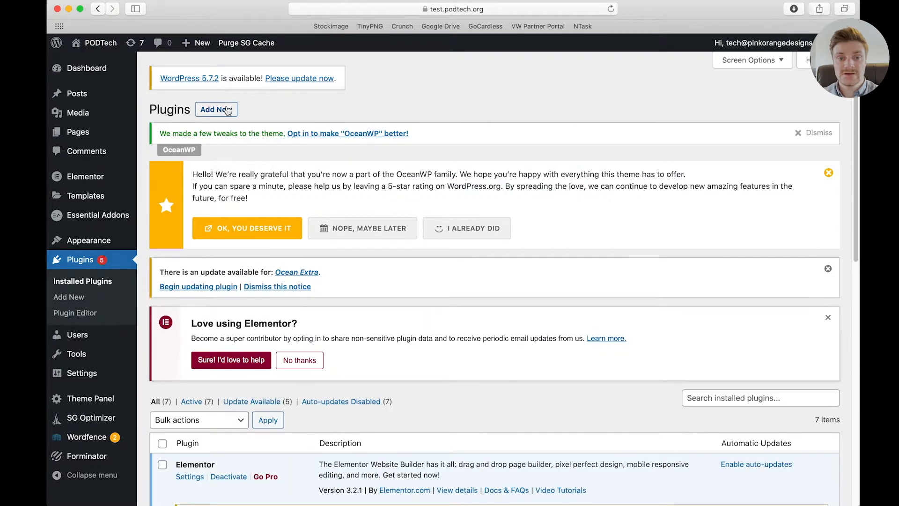
{"action": "left_click", "coordinate": [227, 110]}
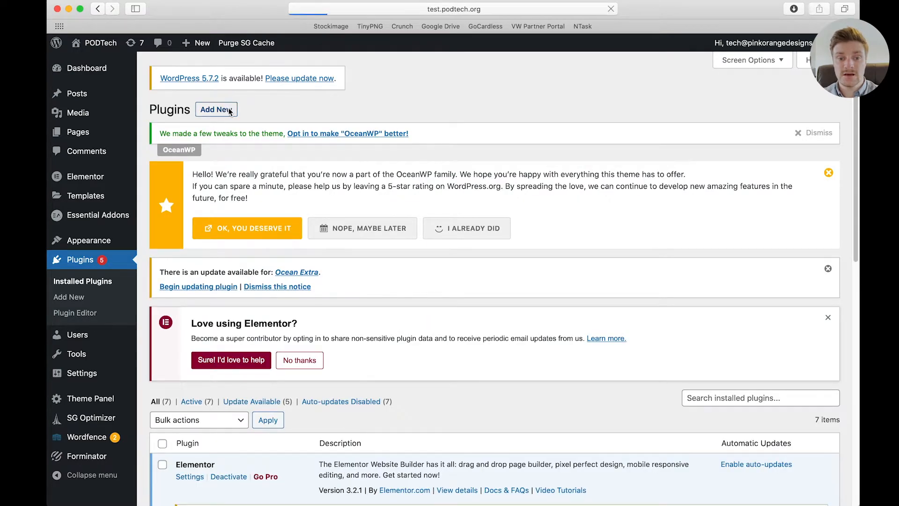
{"action": "left_click", "coordinate": [739, 403]}
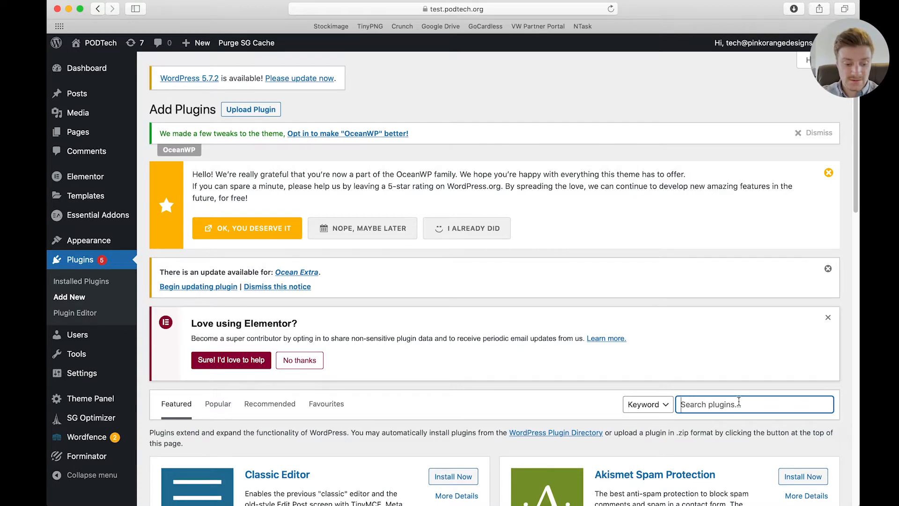
{"action": "type", "text": "w3 cache"}
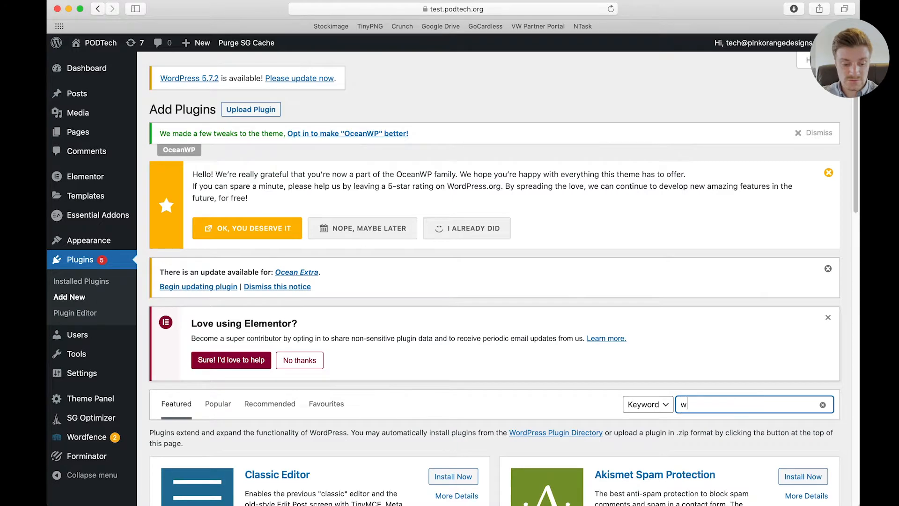
{"action": "scroll", "coordinate": [419, 294], "scroll_direction": "down", "scroll_amount": 1}
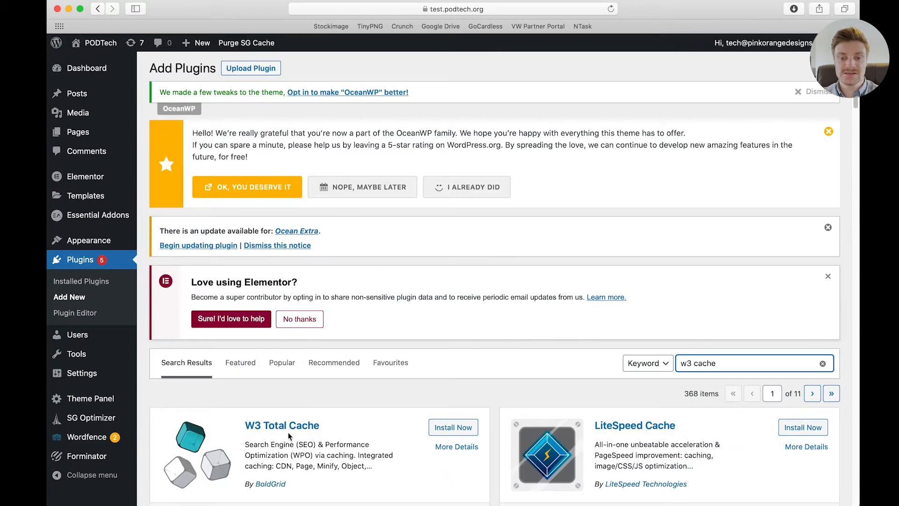
{"action": "scroll", "coordinate": [320, 410], "scroll_direction": "down", "scroll_amount": 1}
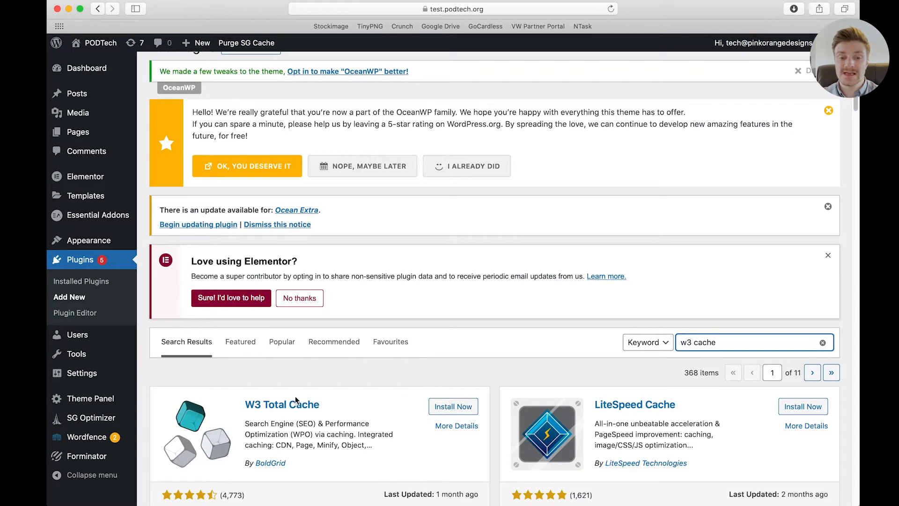
Step: Open SG Optimizer and look through its environment, front end and media optimisation settings, returning to the SuperCacher settings
{"action": "left_click", "coordinate": [99, 423]}
{"action": "scroll", "coordinate": [382, 109], "scroll_direction": "down", "scroll_amount": 3}
{"action": "left_click", "coordinate": [382, 111]}
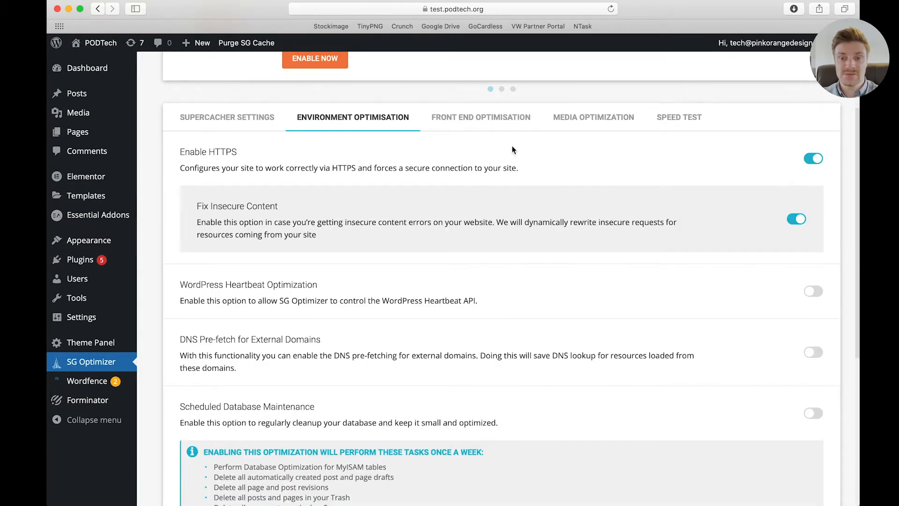
{"action": "left_click", "coordinate": [484, 120]}
{"action": "left_click", "coordinate": [607, 124]}
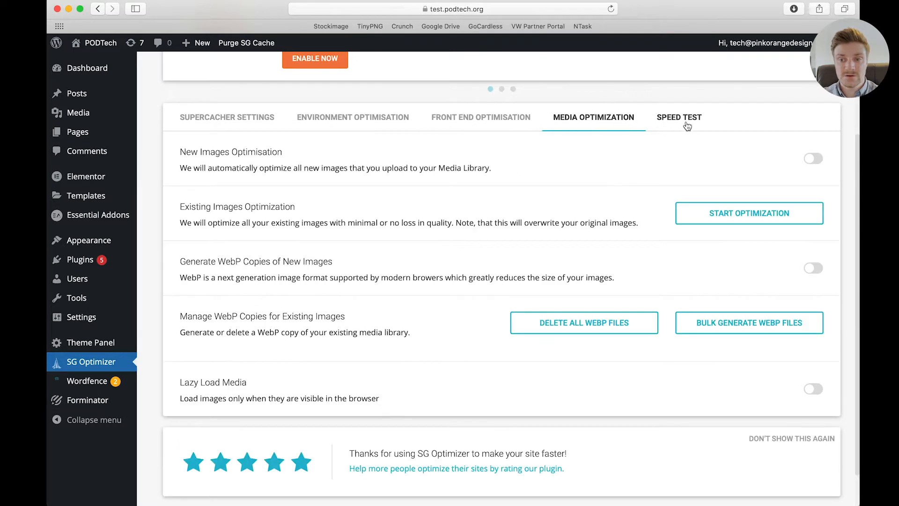
{"action": "left_click", "coordinate": [240, 117]}
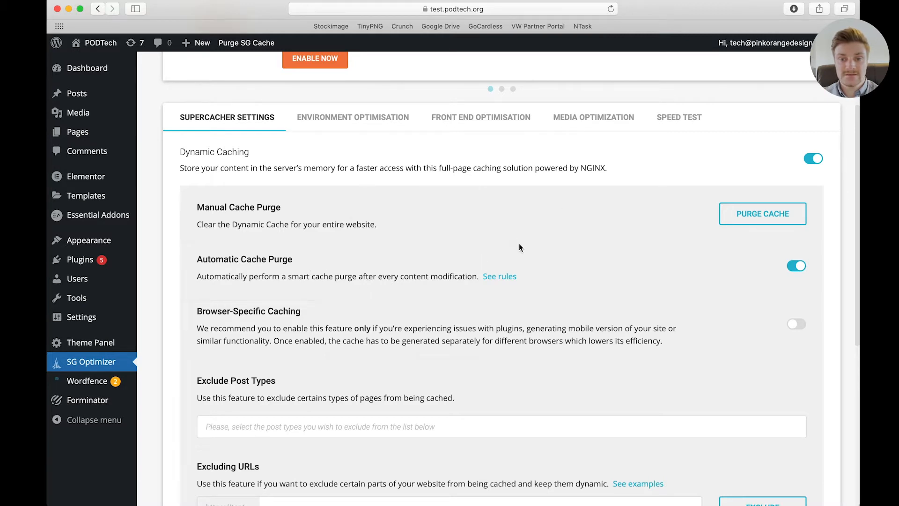
Step: Purge the dynamic cache and enable Memcached in SG Optimizer's SuperCacher settings
{"action": "left_click", "coordinate": [780, 219]}
{"action": "scroll", "coordinate": [545, 321], "scroll_direction": "down", "scroll_amount": 2}
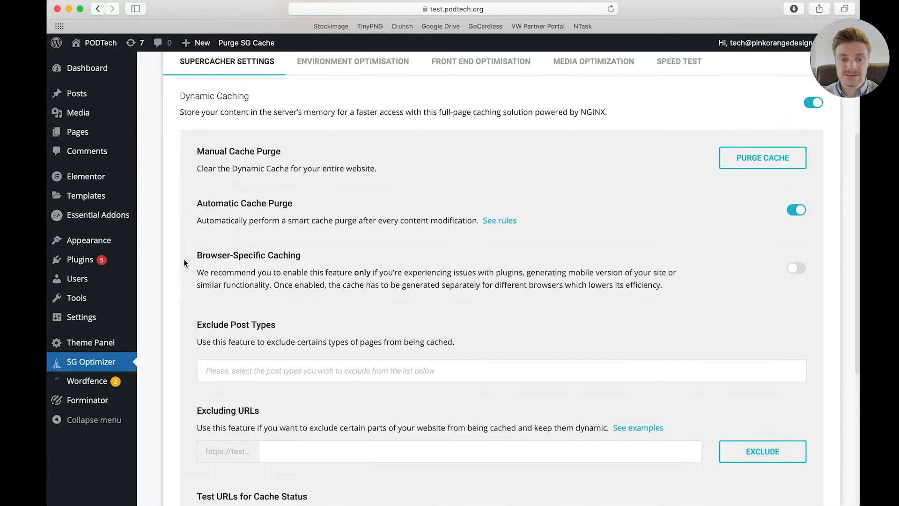
{"action": "scroll", "coordinate": [309, 281], "scroll_direction": "down", "scroll_amount": 5}
{"action": "scroll", "coordinate": [632, 404], "scroll_direction": "down", "scroll_amount": 3}
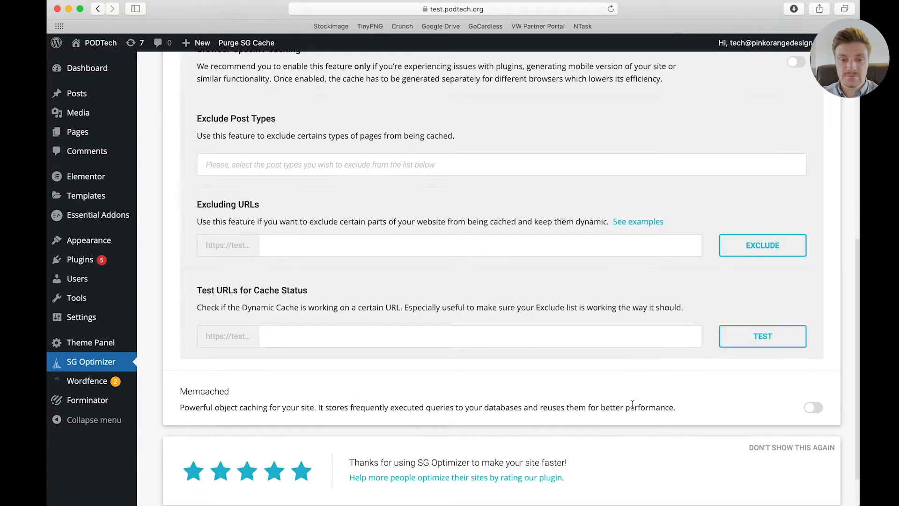
{"action": "left_click", "coordinate": [812, 407]}
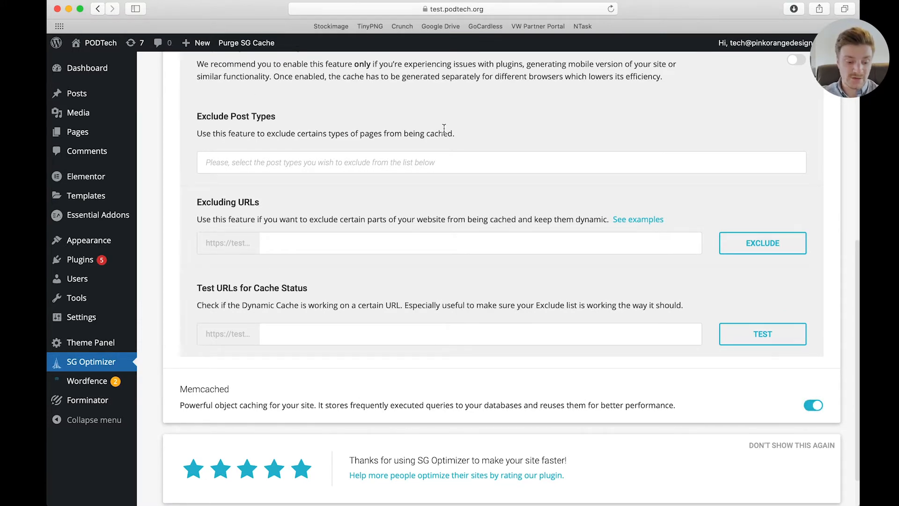
{"action": "key", "text": "super+shift+n"}
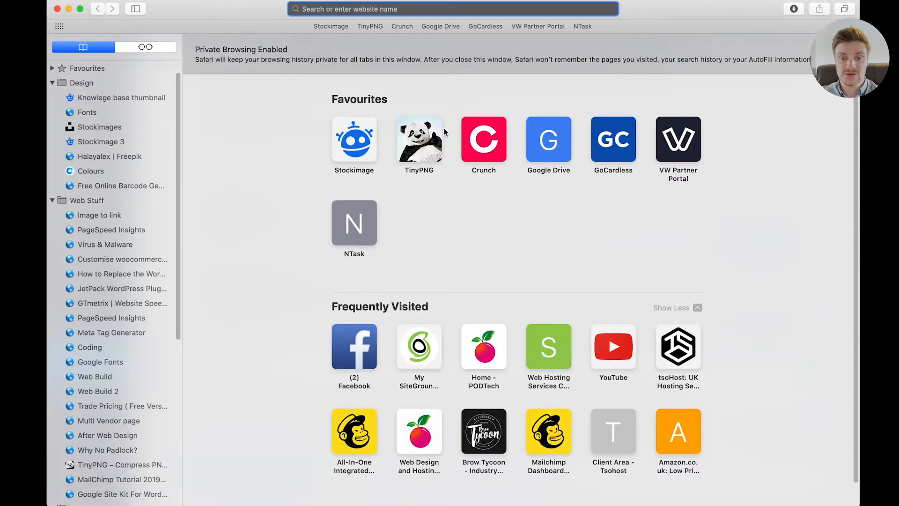
{"action": "type", "text": "https://test.podtech.org/test/"}
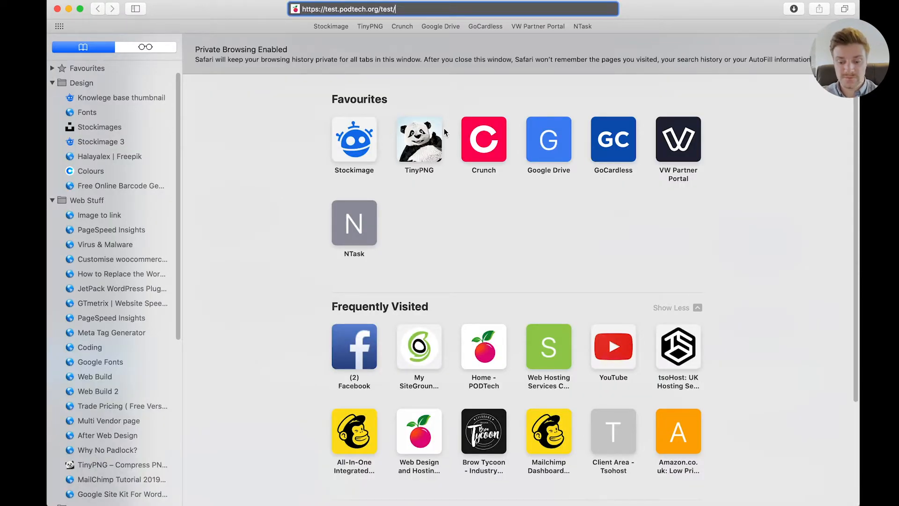
{"action": "key", "text": "Return"}
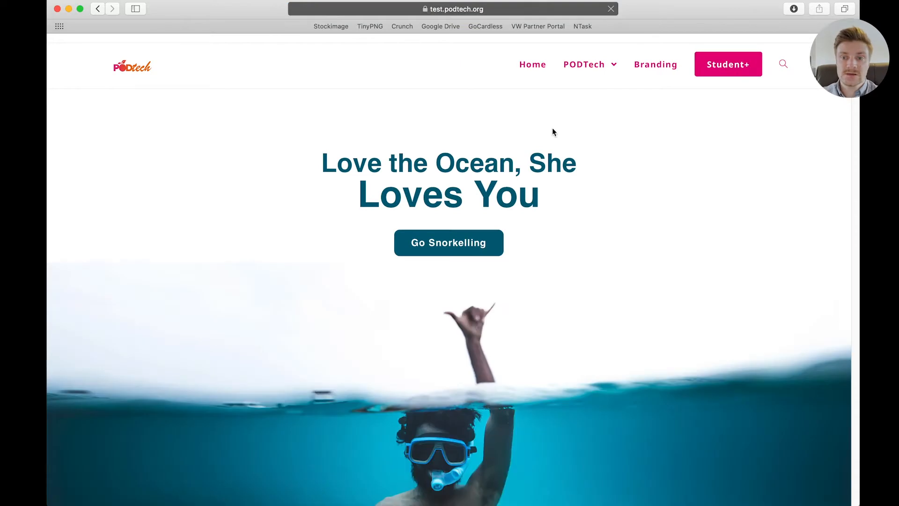
{"action": "scroll", "coordinate": [573, 250], "scroll_direction": "down", "scroll_amount": 15}
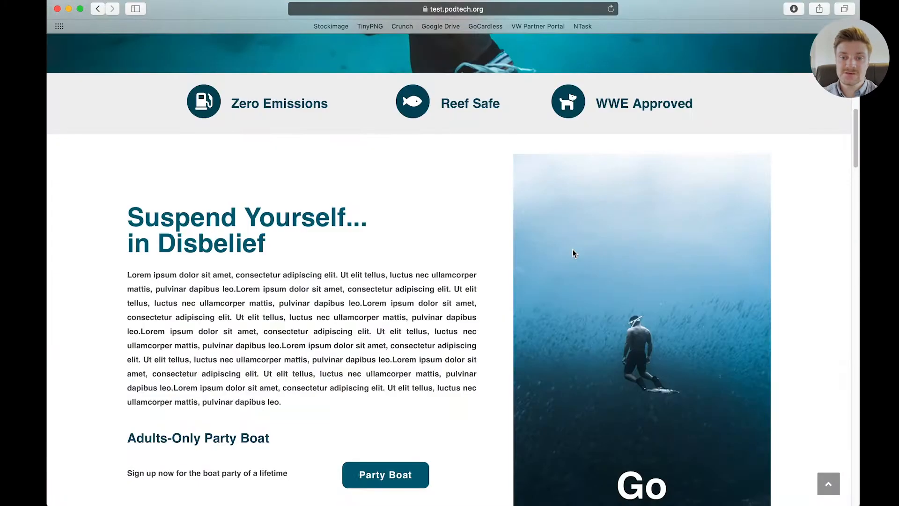
{"action": "scroll", "coordinate": [573, 254], "scroll_direction": "down", "scroll_amount": 20}
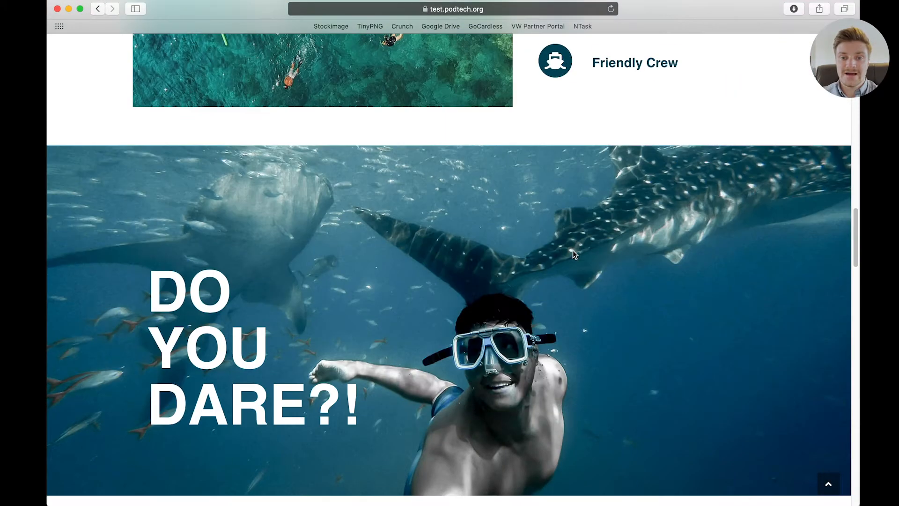
{"action": "scroll", "coordinate": [574, 254], "scroll_direction": "down", "scroll_amount": 20}
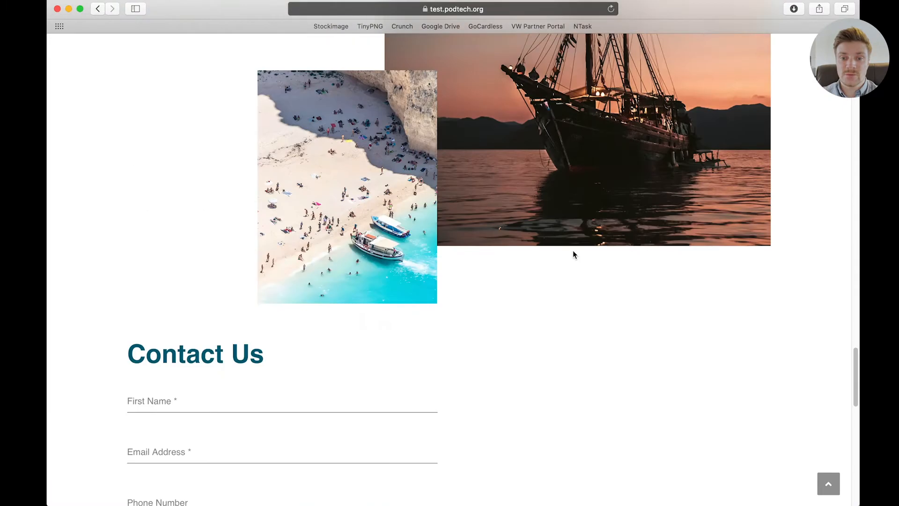
{"action": "scroll", "coordinate": [572, 250], "scroll_direction": "up", "scroll_amount": 20}
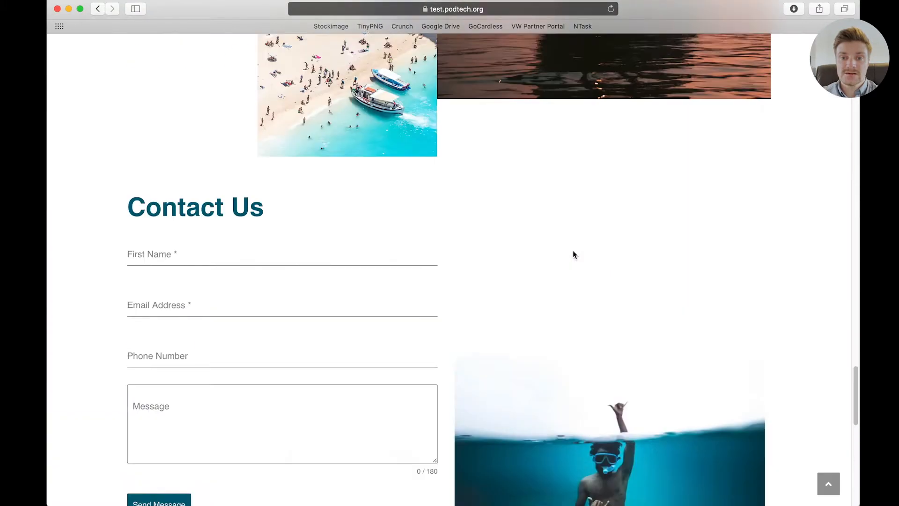
{"action": "scroll", "coordinate": [521, 87], "scroll_direction": "up", "scroll_amount": 20}
{"action": "scroll", "coordinate": [521, 87], "scroll_direction": "up", "scroll_amount": 15}
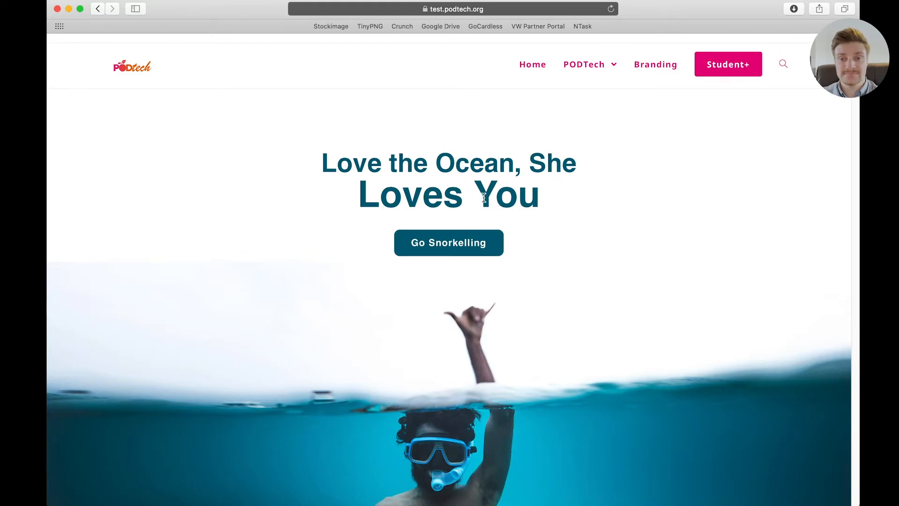
Step: Return to the SG Optimizer window and enable WordPress Heartbeat Optimization in the environment optimisation settings
{"action": "key", "text": "ctrl+Up"}
{"action": "left_click", "coordinate": [336, 186]}
{"action": "scroll", "coordinate": [559, 221], "scroll_direction": "up", "scroll_amount": 6}
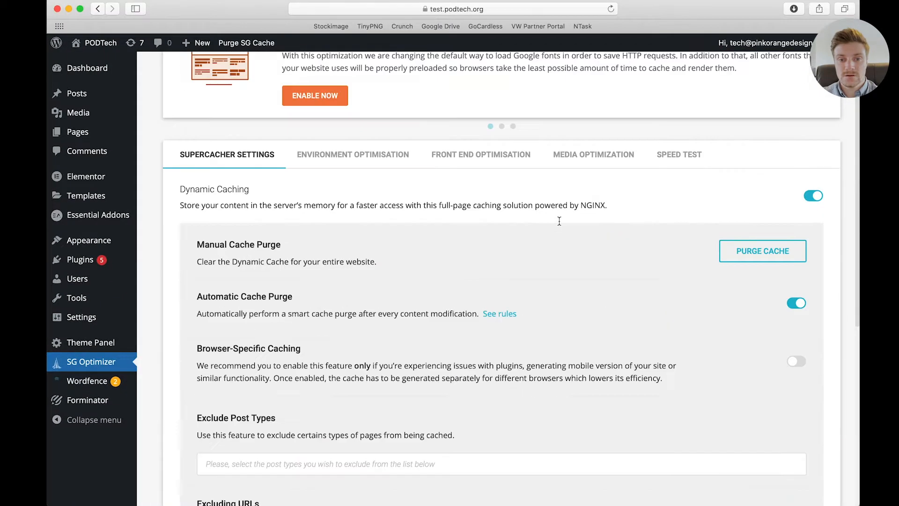
{"action": "scroll", "coordinate": [559, 221], "scroll_direction": "up", "scroll_amount": 3}
{"action": "left_click", "coordinate": [379, 266]}
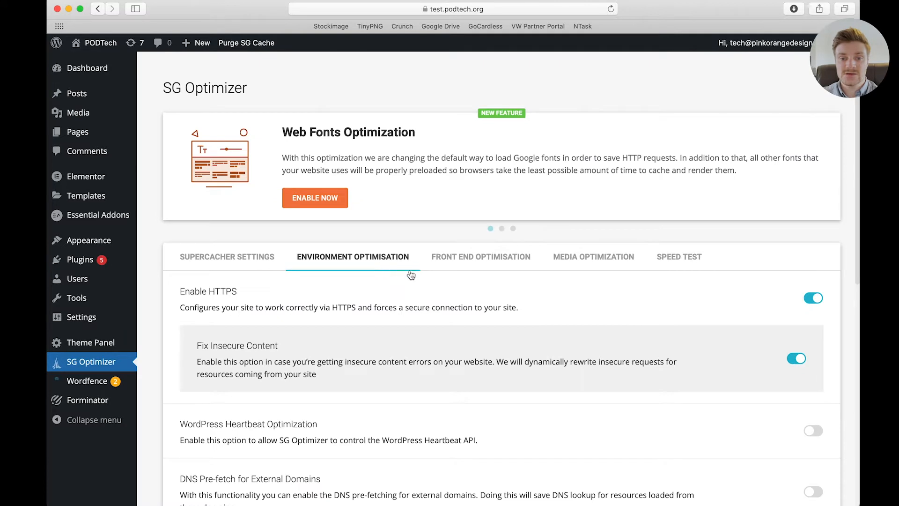
{"action": "scroll", "coordinate": [600, 288], "scroll_direction": "down", "scroll_amount": 3}
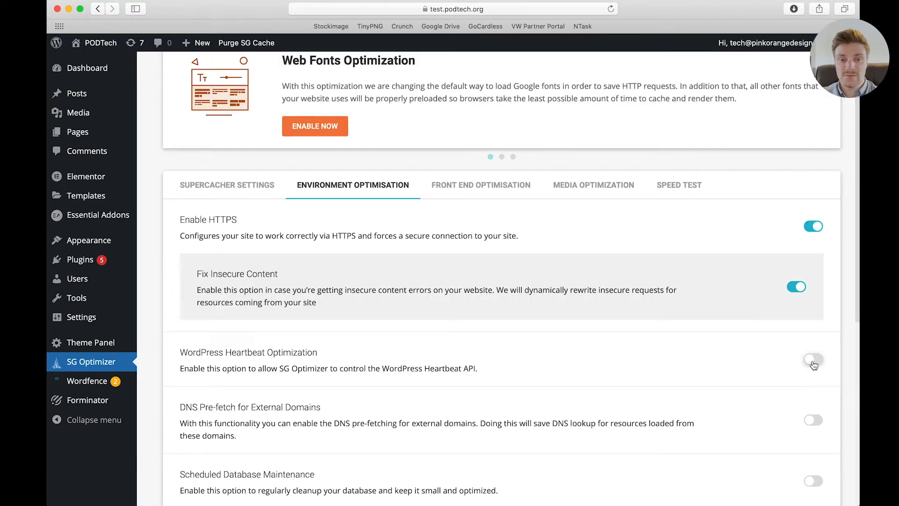
{"action": "scroll", "coordinate": [807, 383], "scroll_direction": "down", "scroll_amount": 5}
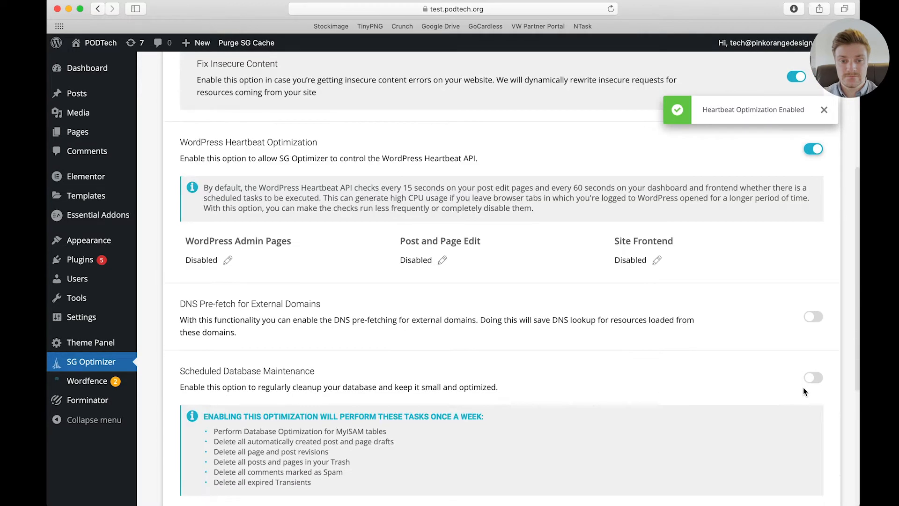
Step: Enable DNS Pre-fetch for External Domains and Scheduled Database Maintenance in the environment optimisation settings
{"action": "left_click", "coordinate": [811, 317]}
{"action": "scroll", "coordinate": [799, 415], "scroll_direction": "down", "scroll_amount": 2}
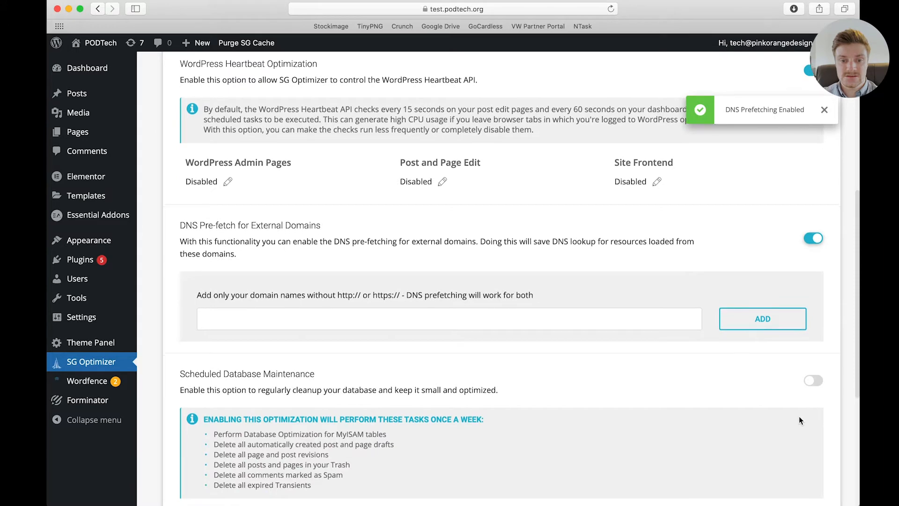
{"action": "left_click", "coordinate": [813, 369]}
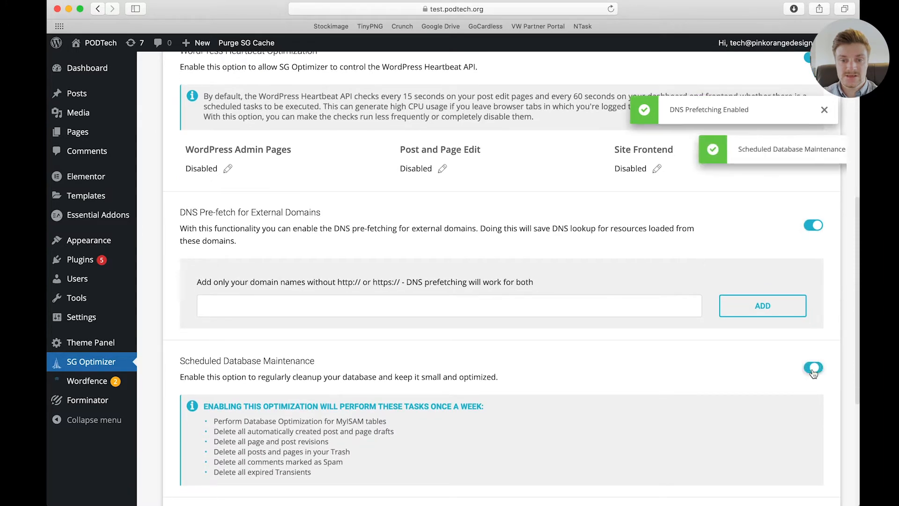
{"action": "scroll", "coordinate": [803, 394], "scroll_direction": "down", "scroll_amount": 5}
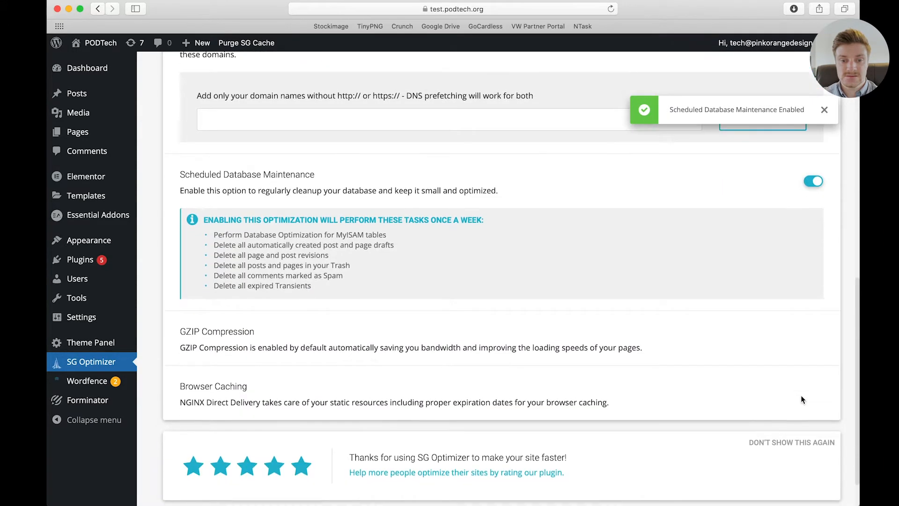
{"action": "scroll", "coordinate": [801, 395], "scroll_direction": "up", "scroll_amount": 10}
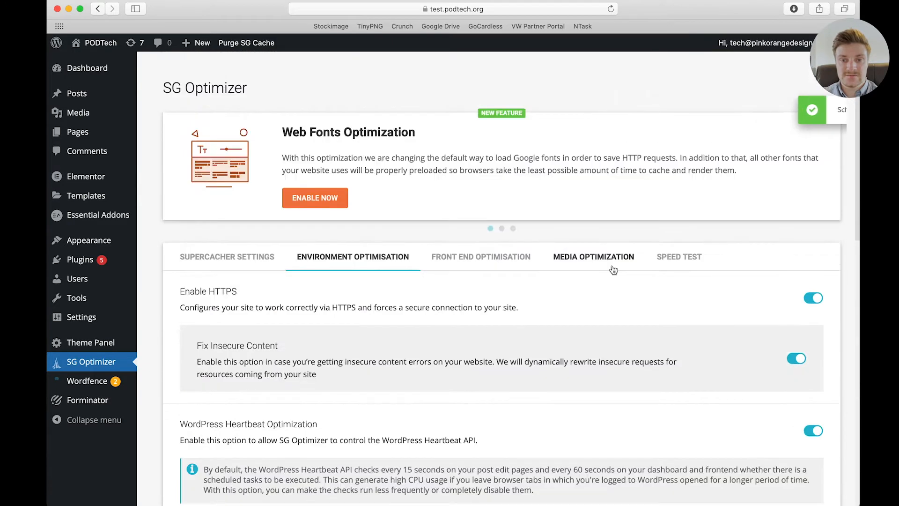
Step: Switch back to the private window and recheck the test page from header to contact form for display problems
{"action": "key", "text": "ctrl+Up"}
{"action": "left_click", "coordinate": [345, 190]}
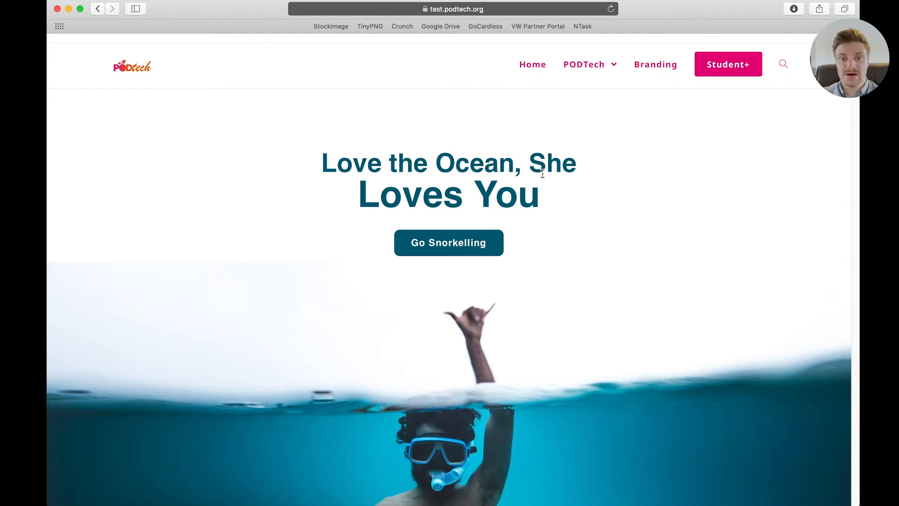
{"action": "scroll", "coordinate": [473, 167], "scroll_direction": "down", "scroll_amount": 5}
{"action": "scroll", "coordinate": [473, 167], "scroll_direction": "down", "scroll_amount": 20}
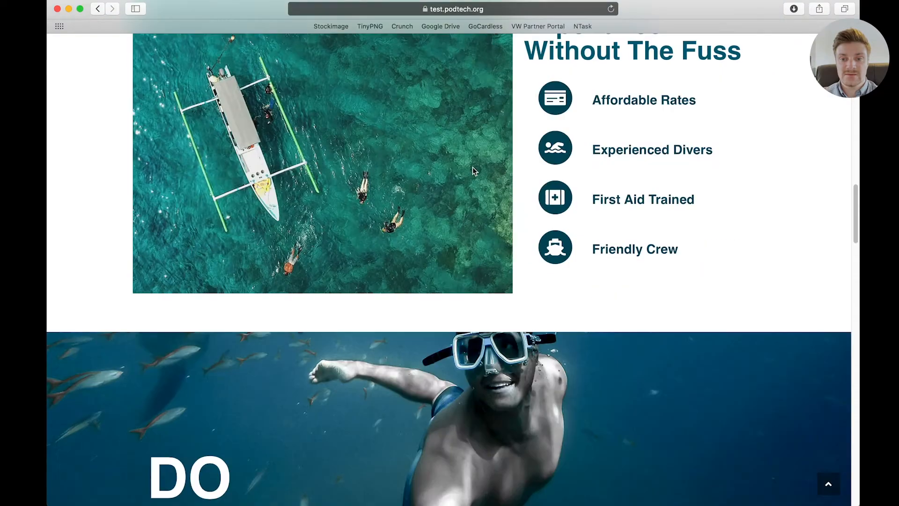
{"action": "scroll", "coordinate": [473, 171], "scroll_direction": "down", "scroll_amount": 20}
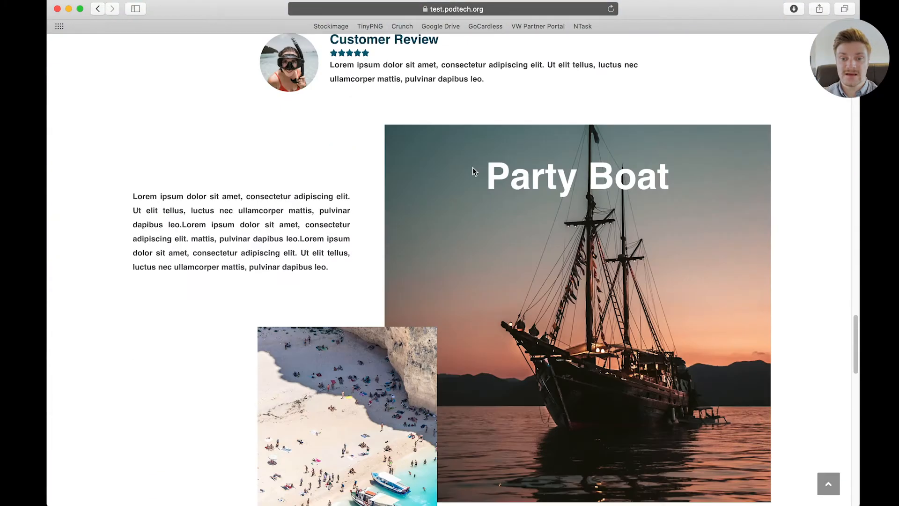
{"action": "scroll", "coordinate": [473, 168], "scroll_direction": "down", "scroll_amount": 20}
{"action": "scroll", "coordinate": [473, 167], "scroll_direction": "up", "scroll_amount": 20}
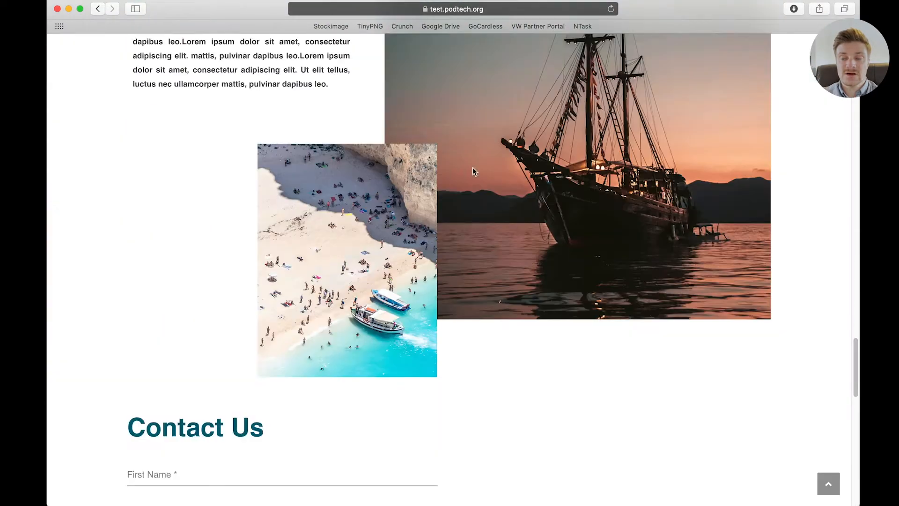
{"action": "scroll", "coordinate": [473, 167], "scroll_direction": "up", "scroll_amount": 20}
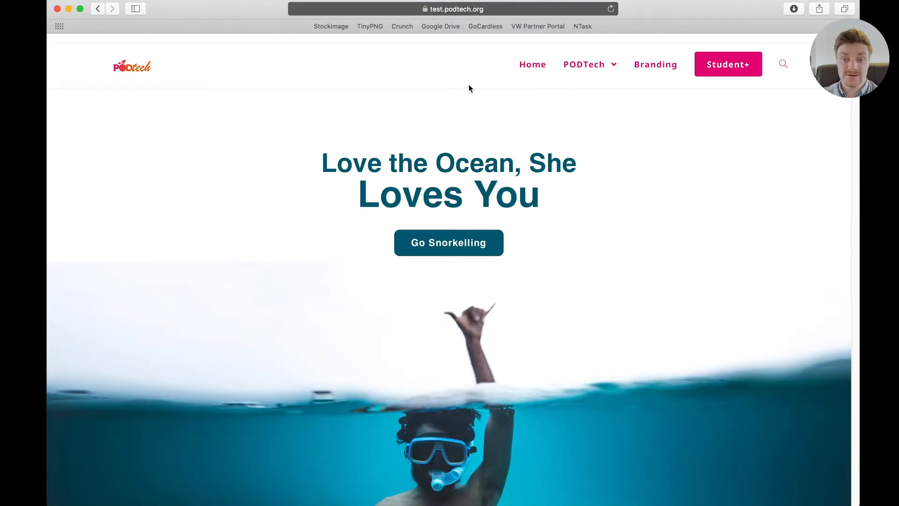
{"action": "scroll", "coordinate": [459, 220], "scroll_direction": "down", "scroll_amount": 15}
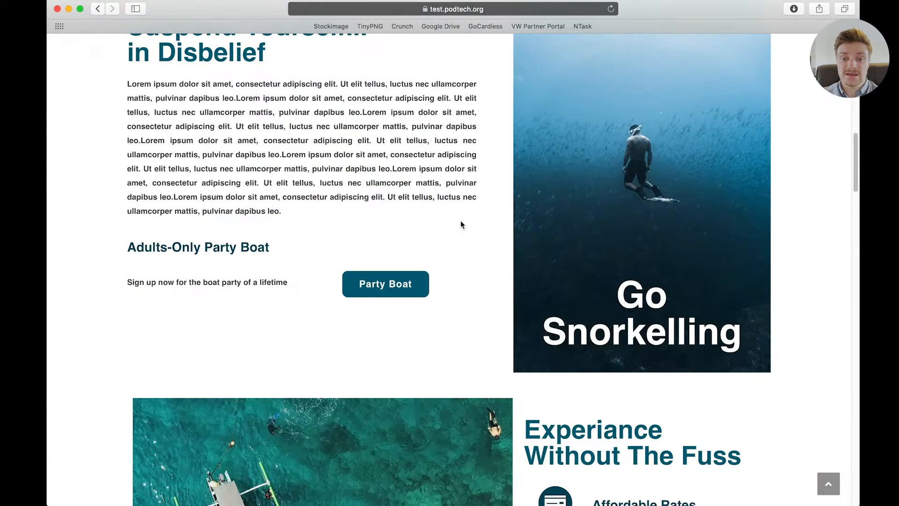
Step: Continue checking the test page down to the Basking Shark Expeditions section for display problems
{"action": "scroll", "coordinate": [403, 348], "scroll_direction": "down", "scroll_amount": 12}
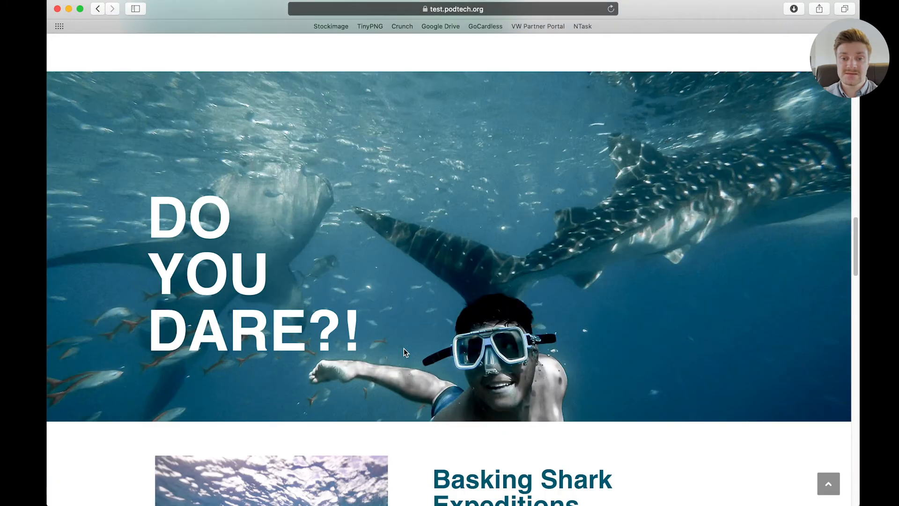
{"action": "scroll", "coordinate": [404, 350], "scroll_direction": "down", "scroll_amount": 5}
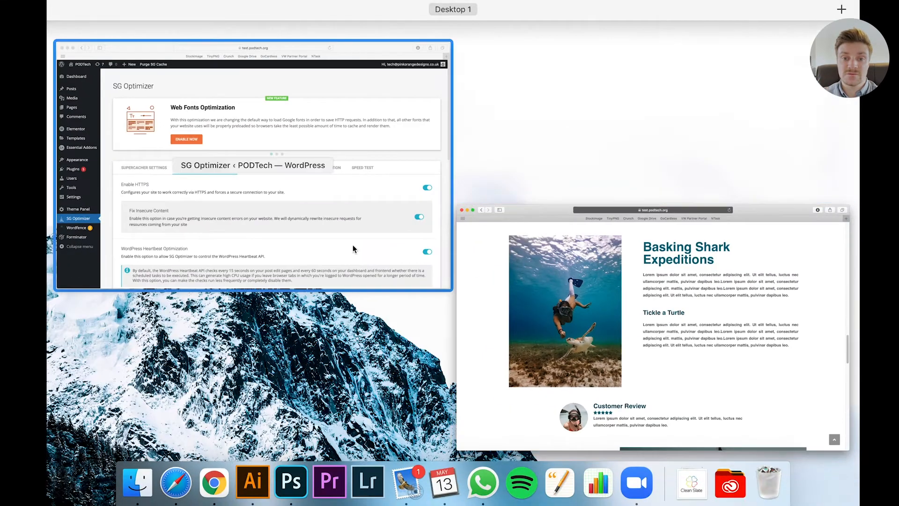
Step: Return to the SG Optimizer window and enable HTML minification, JavaScript minification, JavaScript combination and Defer Render-blocking JS in the front end optimisation settings
{"action": "left_click", "coordinate": [330, 226]}
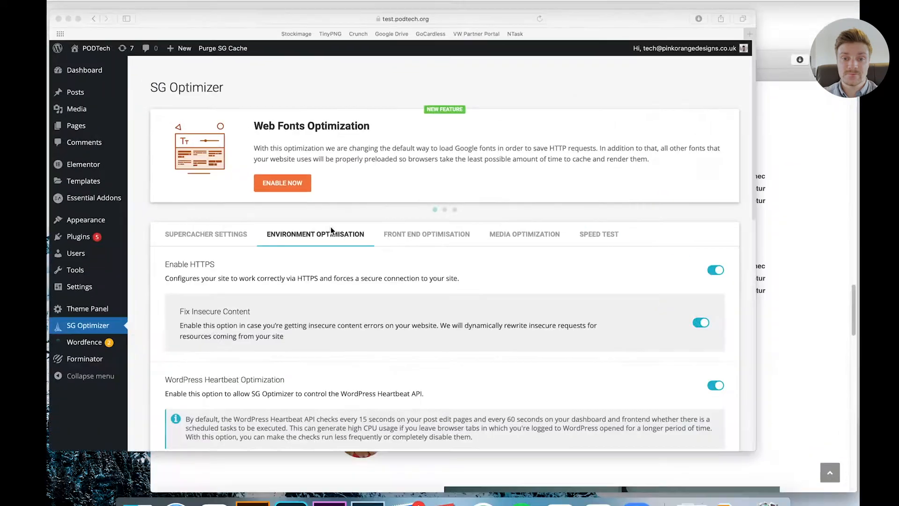
{"action": "left_click", "coordinate": [479, 260]}
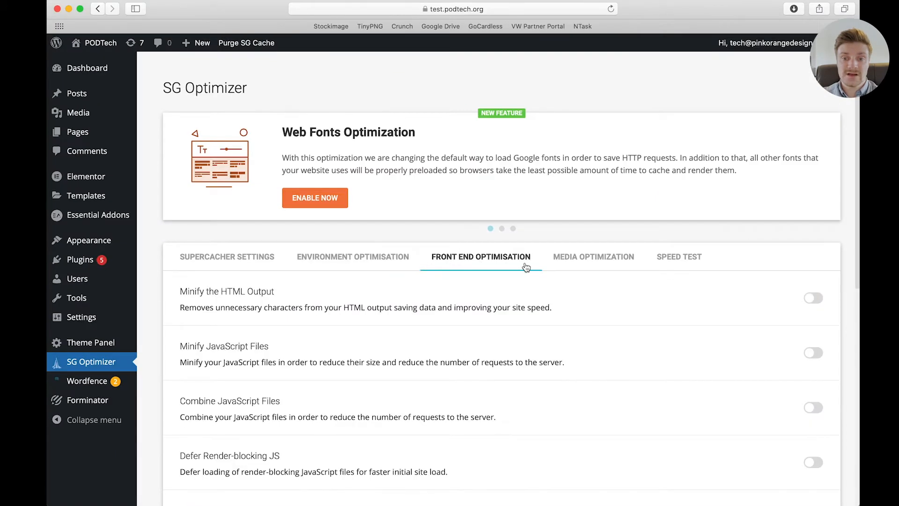
{"action": "left_click", "coordinate": [812, 299]}
{"action": "left_click", "coordinate": [813, 353]}
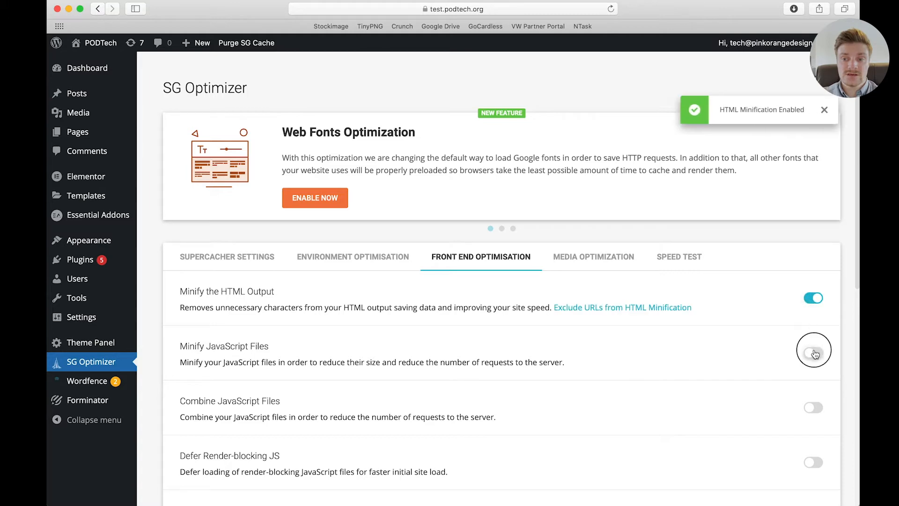
{"action": "left_click", "coordinate": [813, 409]}
{"action": "left_click", "coordinate": [554, 375]}
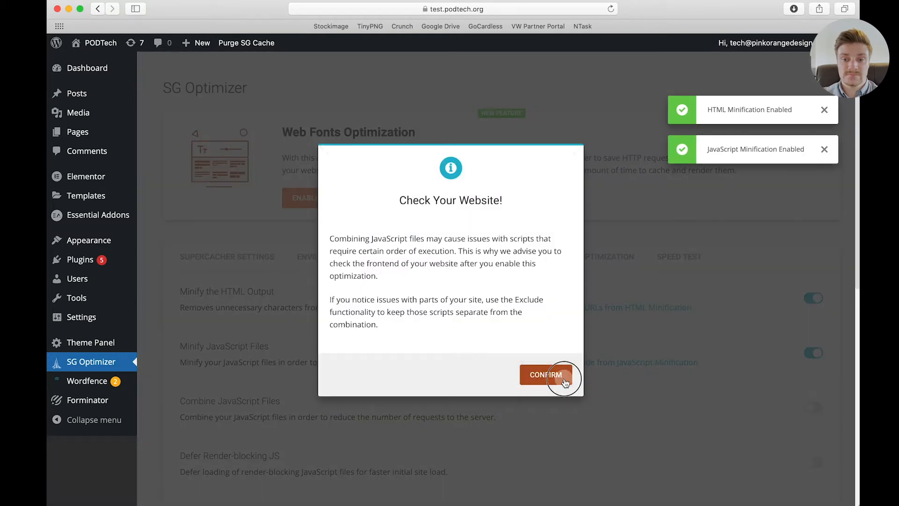
{"action": "scroll", "coordinate": [654, 390], "scroll_direction": "down", "scroll_amount": 3}
{"action": "left_click", "coordinate": [813, 368]}
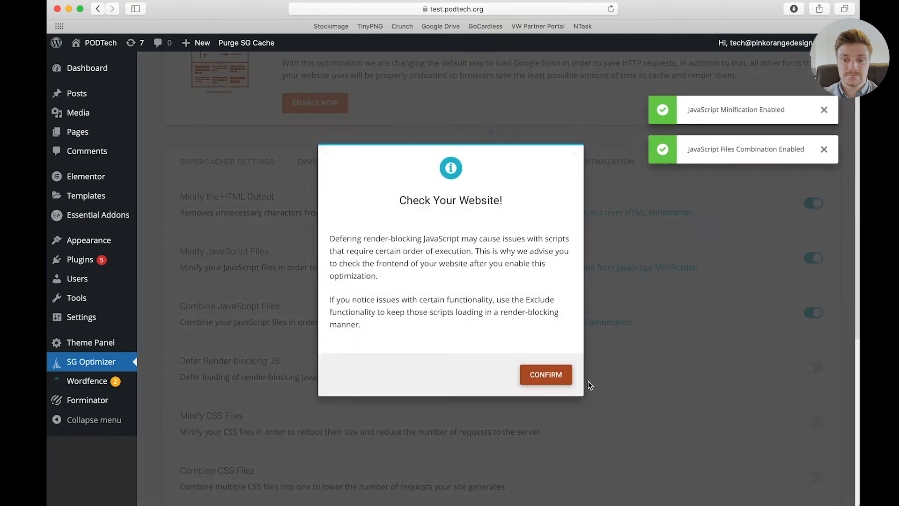
{"action": "left_click", "coordinate": [589, 386]}
Step: Enable Minify CSS Files, Combine CSS Files and Web Fonts Optimization in the front end optimisation settings
{"action": "scroll", "coordinate": [816, 422], "scroll_direction": "down", "scroll_amount": 2}
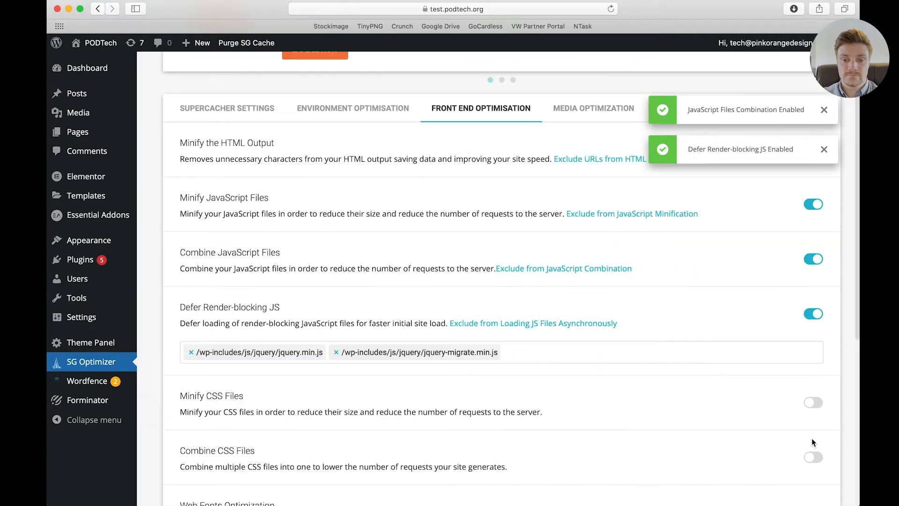
{"action": "left_click", "coordinate": [812, 406]}
{"action": "left_click", "coordinate": [812, 457]}
{"action": "scroll", "coordinate": [798, 452], "scroll_direction": "down", "scroll_amount": 3}
{"action": "left_click", "coordinate": [812, 432]}
Step: Enable Remove Query Strings From Static Resources and Disable Emojis in the front end optimisation settings
{"action": "scroll", "coordinate": [804, 424], "scroll_direction": "down", "scroll_amount": 10}
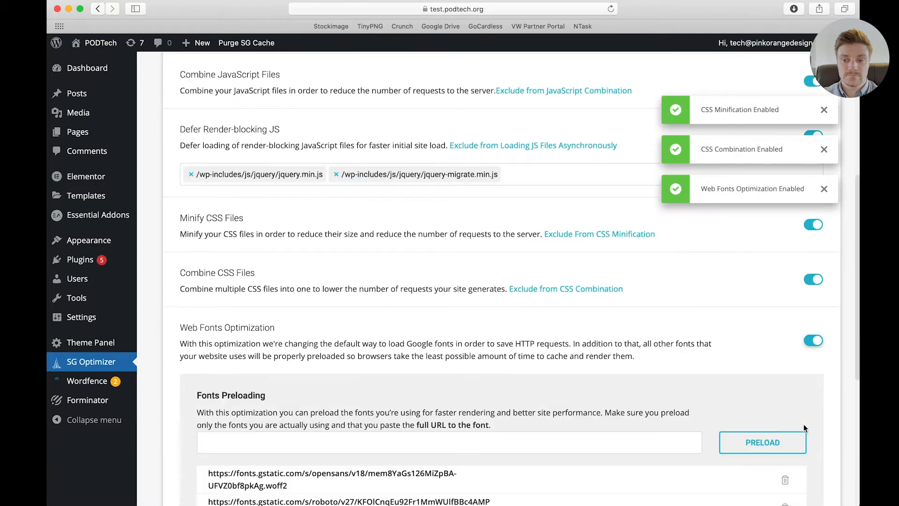
{"action": "left_click", "coordinate": [813, 365]}
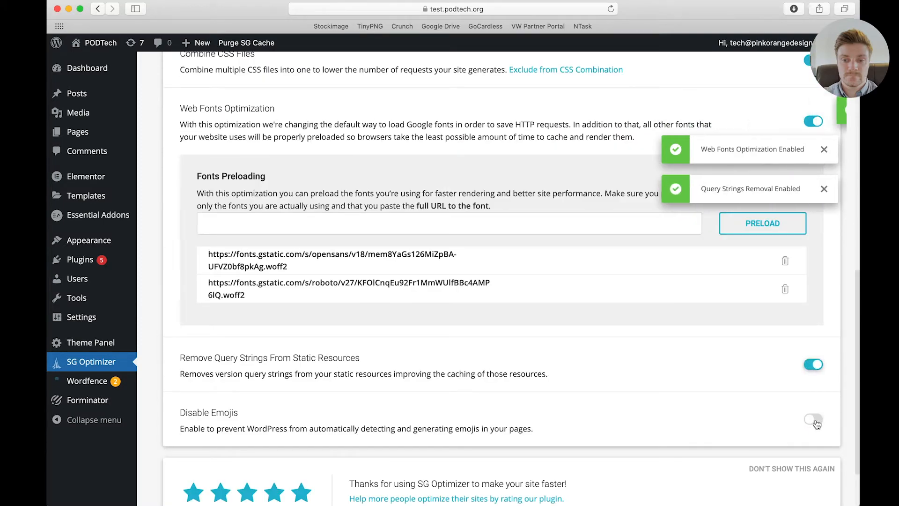
{"action": "left_click", "coordinate": [813, 420]}
{"action": "scroll", "coordinate": [678, 414], "scroll_direction": "down", "scroll_amount": 3}
Step: Switch to the private window and check the test page from header to contact form after the front end changes
{"action": "key", "text": "ctrl+Up"}
{"action": "left_click", "coordinate": [322, 153]}
{"action": "scroll", "coordinate": [483, 237], "scroll_direction": "up", "scroll_amount": 12}
{"action": "scroll", "coordinate": [483, 238], "scroll_direction": "up", "scroll_amount": 20}
{"action": "scroll", "coordinate": [483, 238], "scroll_direction": "down", "scroll_amount": 18}
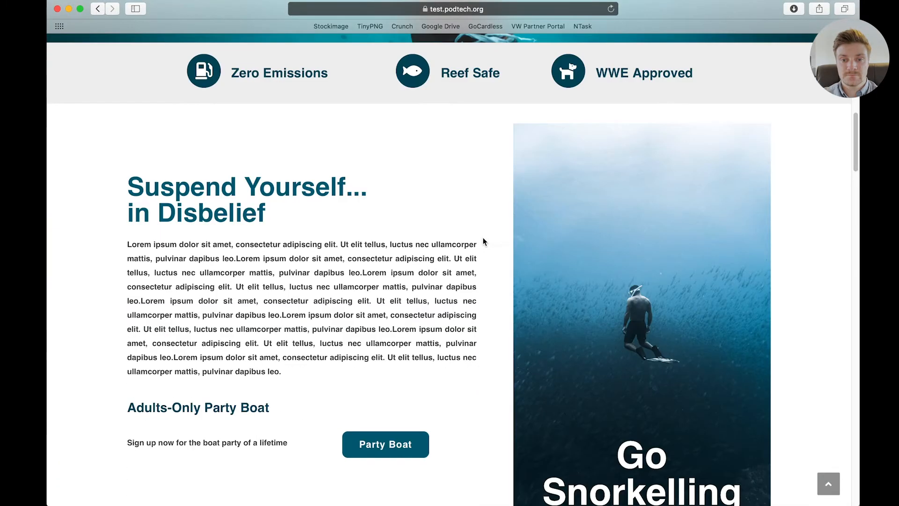
{"action": "scroll", "coordinate": [482, 242], "scroll_direction": "down", "scroll_amount": 20}
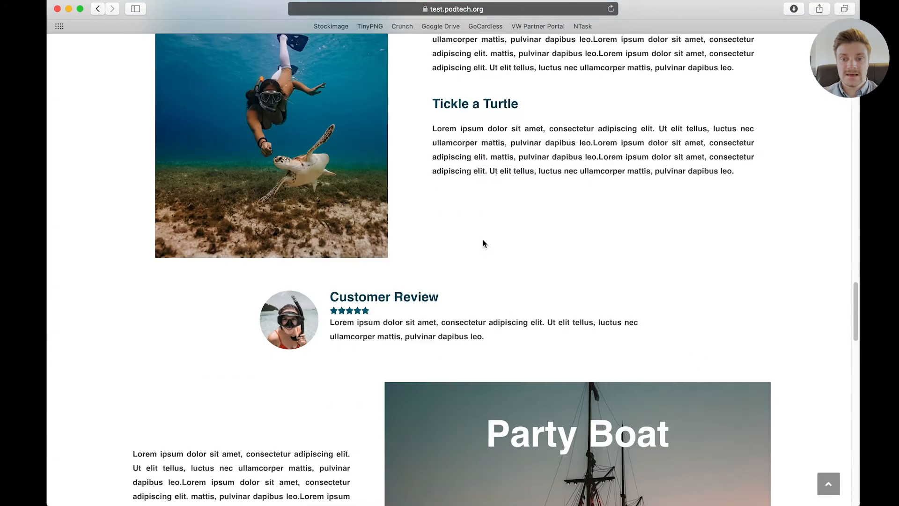
{"action": "scroll", "coordinate": [483, 243], "scroll_direction": "down", "scroll_amount": 10}
{"action": "scroll", "coordinate": [483, 243], "scroll_direction": "up", "scroll_amount": 20}
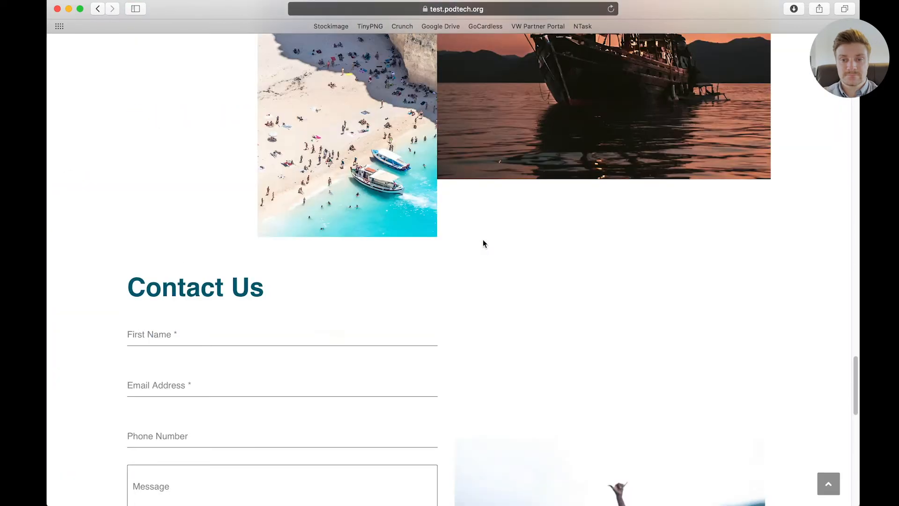
{"action": "scroll", "coordinate": [482, 240], "scroll_direction": "up", "scroll_amount": 20}
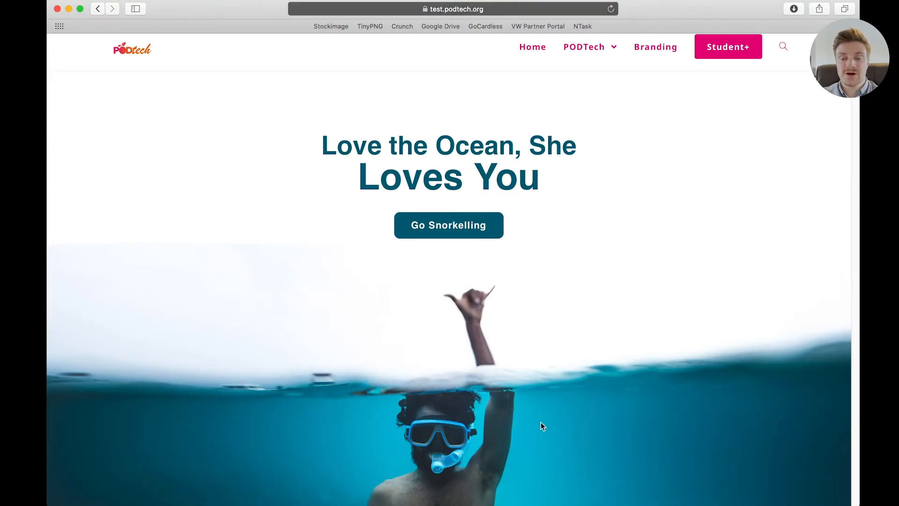
{"action": "scroll", "coordinate": [492, 344], "scroll_direction": "down", "scroll_amount": 10}
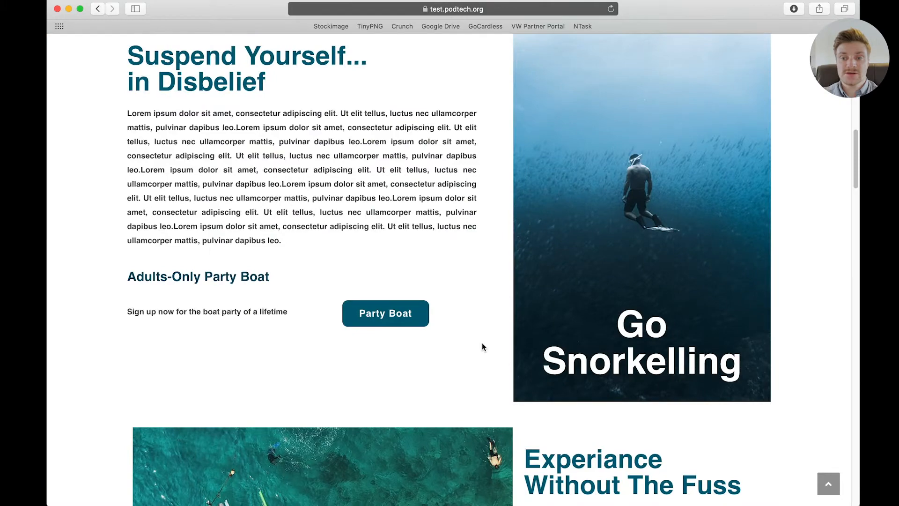
{"action": "scroll", "coordinate": [483, 345], "scroll_direction": "down", "scroll_amount": 15}
Step: Return to the SG Optimizer window and enable New Images Optimisation in the media optimization settings
{"action": "key", "text": "ctrl+Up"}
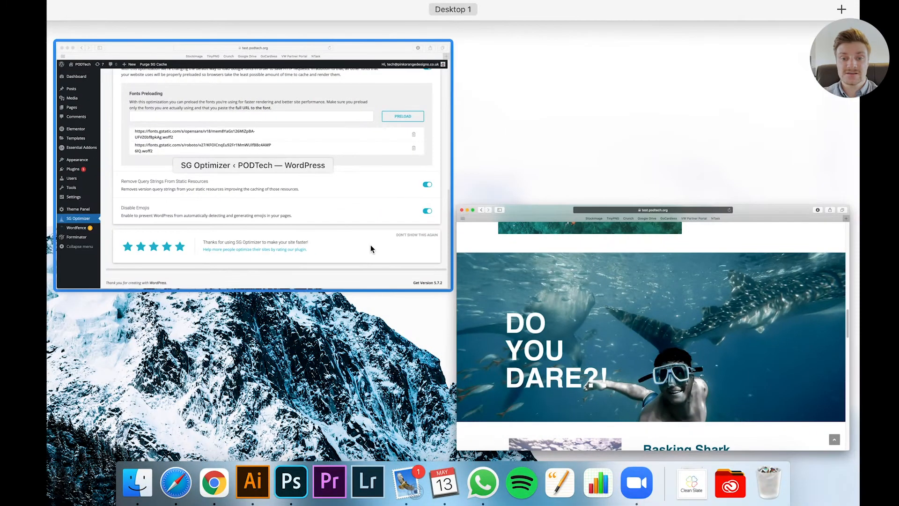
{"action": "left_click", "coordinate": [370, 246]}
{"action": "scroll", "coordinate": [417, 229], "scroll_direction": "up", "scroll_amount": 10}
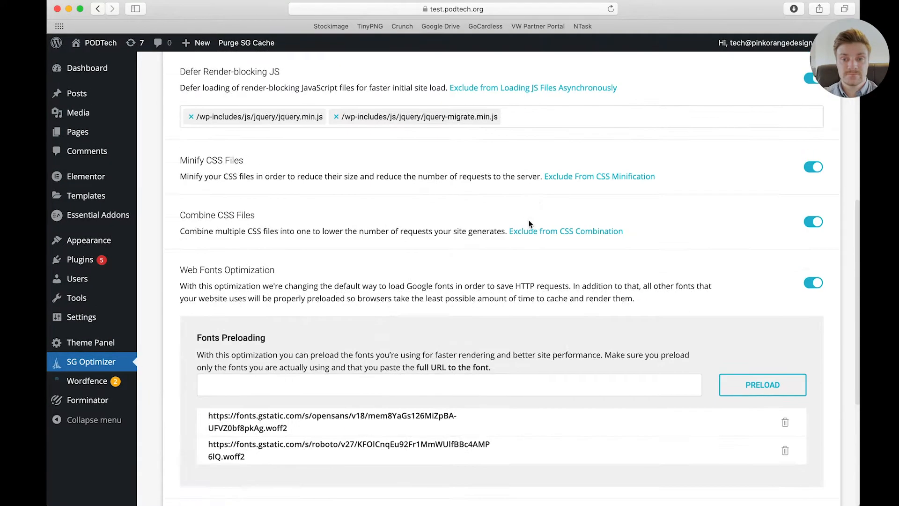
{"action": "scroll", "coordinate": [528, 224], "scroll_direction": "up", "scroll_amount": 3}
{"action": "left_click", "coordinate": [599, 205]}
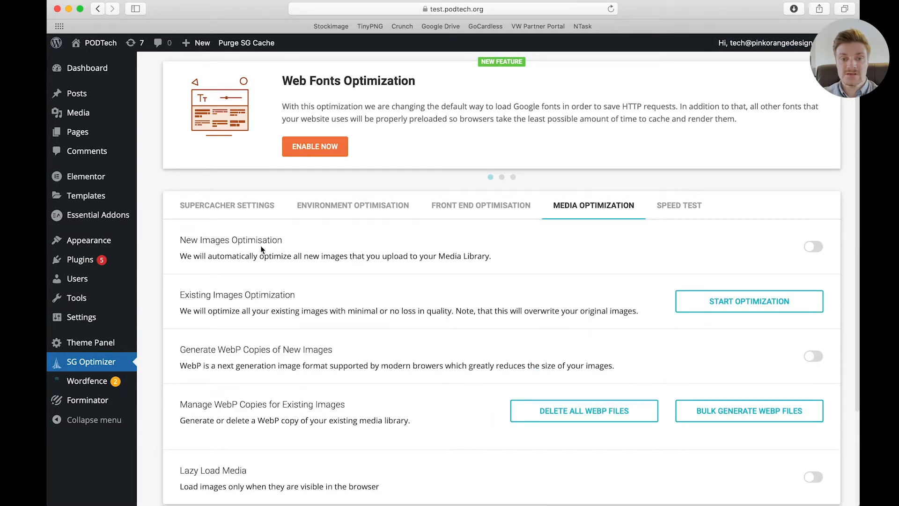
{"action": "left_click", "coordinate": [815, 248]}
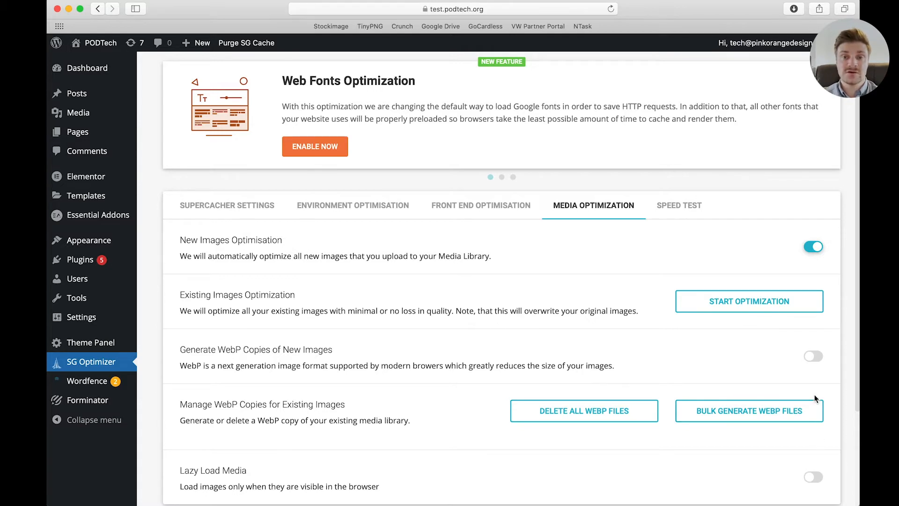
Step: Enable Generate WebP Copies of New Images and Lazy Load Media in the media optimization settings
{"action": "left_click", "coordinate": [814, 363]}
{"action": "left_click", "coordinate": [553, 344]}
{"action": "scroll", "coordinate": [716, 426], "scroll_direction": "down", "scroll_amount": 1}
{"action": "scroll", "coordinate": [715, 426], "scroll_direction": "down", "scroll_amount": 1}
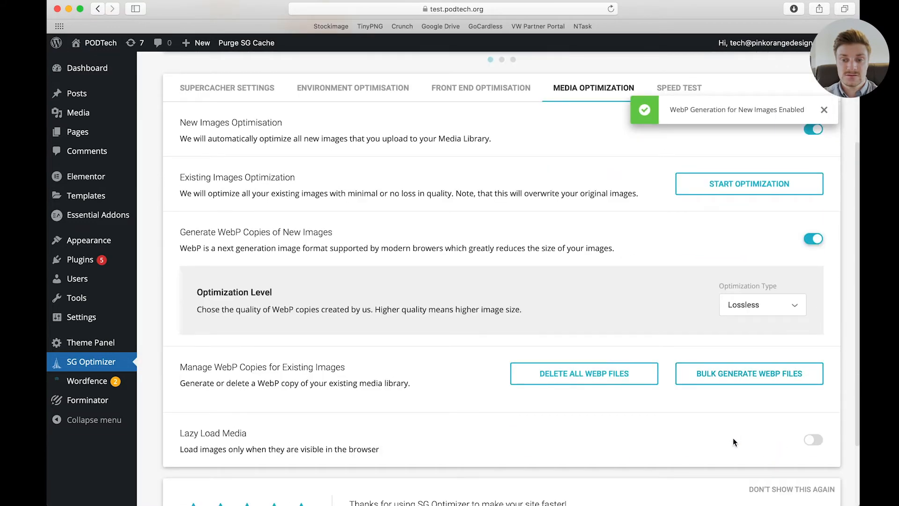
{"action": "scroll", "coordinate": [735, 440], "scroll_direction": "down", "scroll_amount": 2}
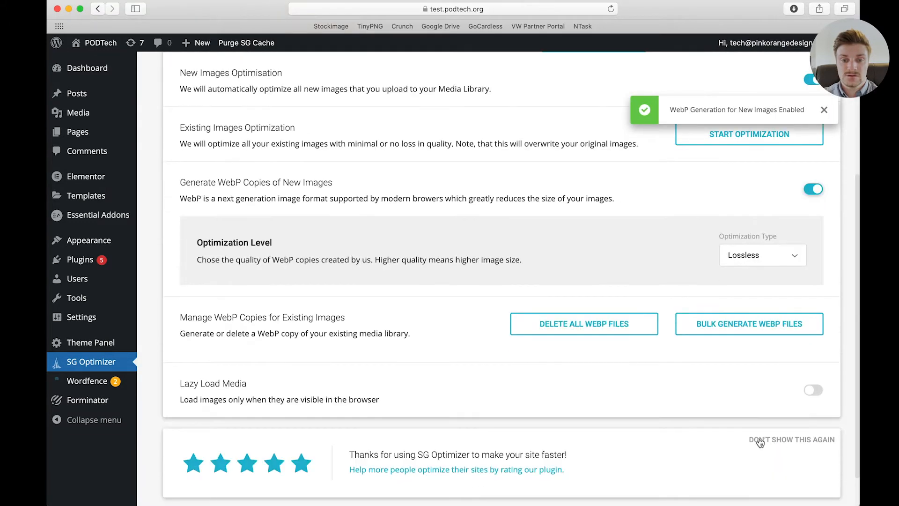
{"action": "left_click", "coordinate": [814, 390]}
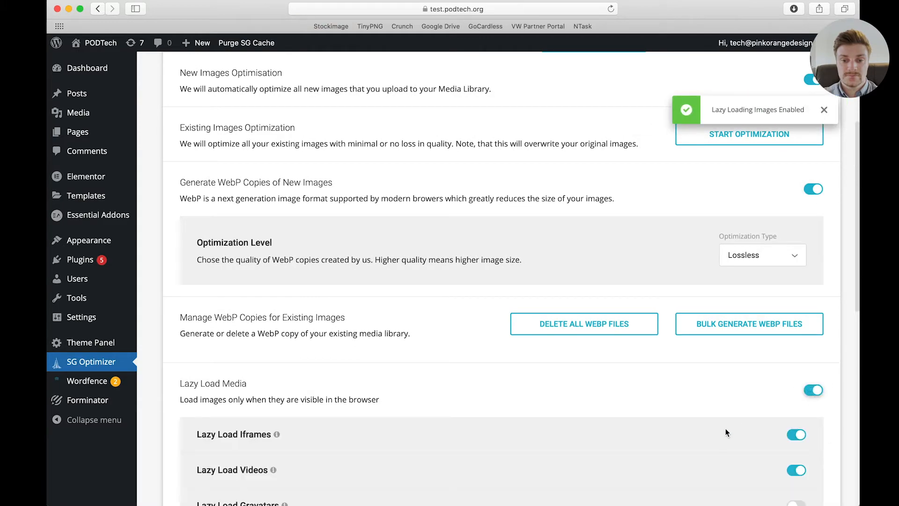
{"action": "scroll", "coordinate": [708, 433], "scroll_direction": "down", "scroll_amount": 5}
Step: Switch to the private window and check that the test page's images display properly from header to footer
{"action": "key", "text": "ctrl+Up"}
{"action": "left_click", "coordinate": [402, 244]}
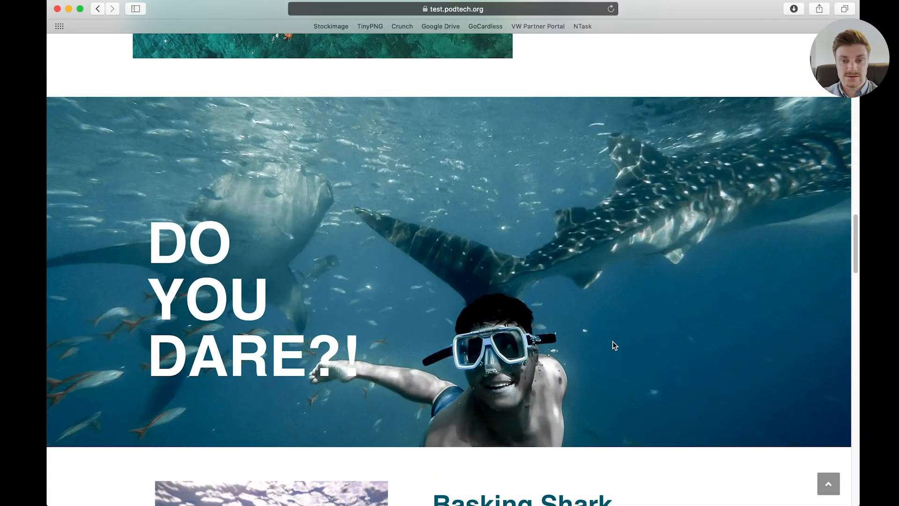
{"action": "scroll", "coordinate": [614, 324], "scroll_direction": "down", "scroll_amount": 3}
{"action": "scroll", "coordinate": [614, 324], "scroll_direction": "up", "scroll_amount": 10}
{"action": "scroll", "coordinate": [614, 324], "scroll_direction": "up", "scroll_amount": 15}
{"action": "scroll", "coordinate": [613, 324], "scroll_direction": "down", "scroll_amount": 20}
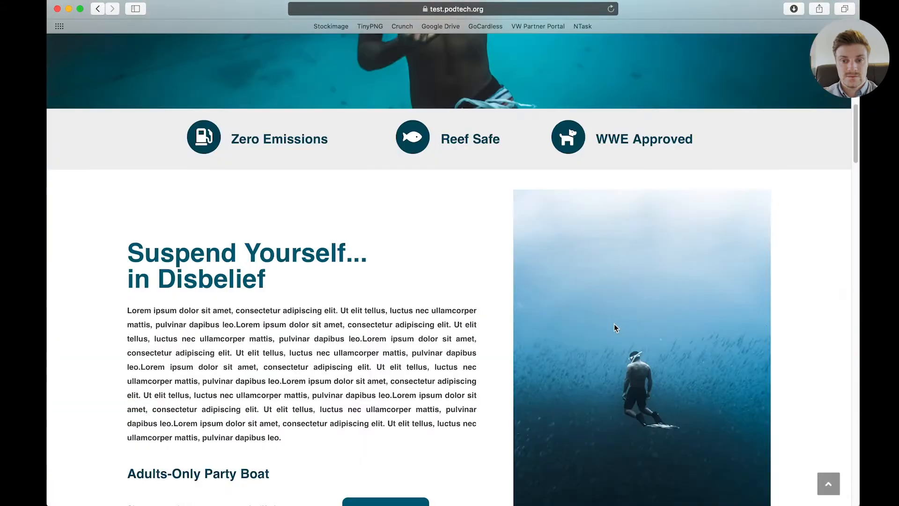
{"action": "scroll", "coordinate": [615, 327], "scroll_direction": "down", "scroll_amount": 20}
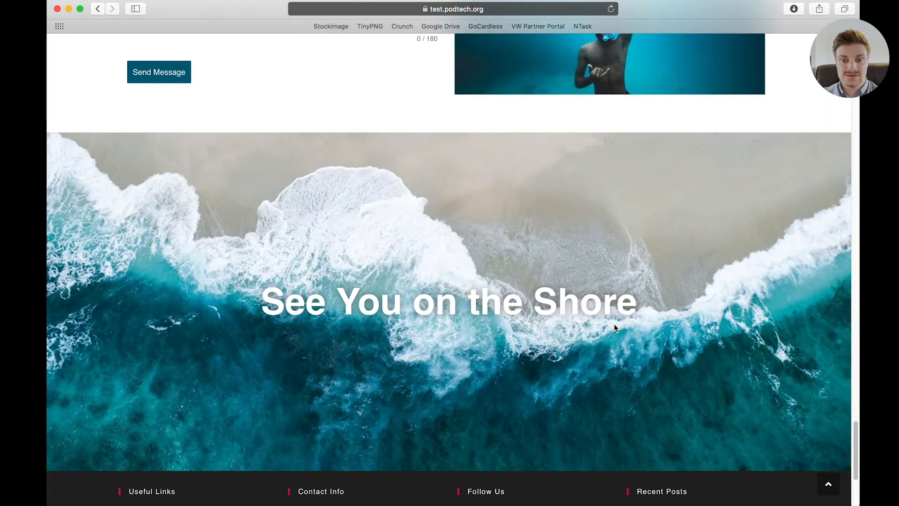
{"action": "scroll", "coordinate": [615, 324], "scroll_direction": "up", "scroll_amount": 20}
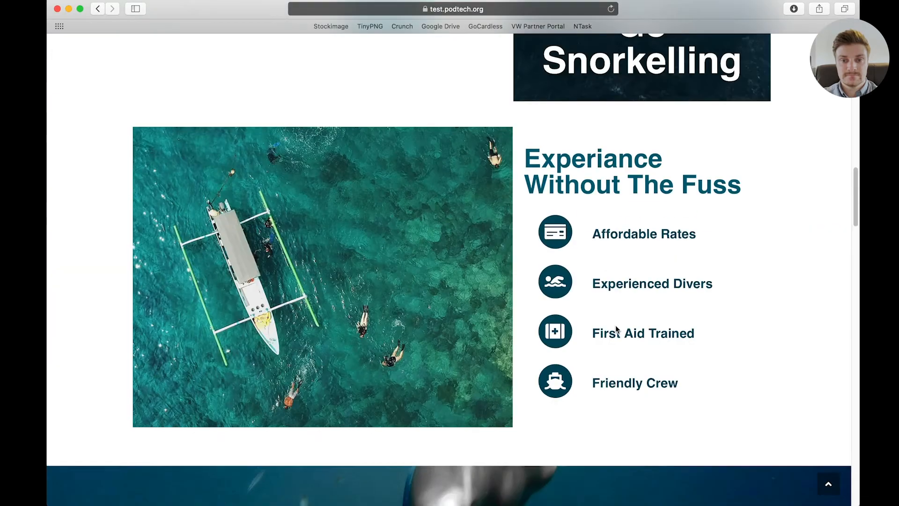
{"action": "scroll", "coordinate": [615, 325], "scroll_direction": "up", "scroll_amount": 10}
Step: Return to the SG Optimizer window and run the optimization of all existing images in the media library
{"action": "key", "text": "ctrl+Up"}
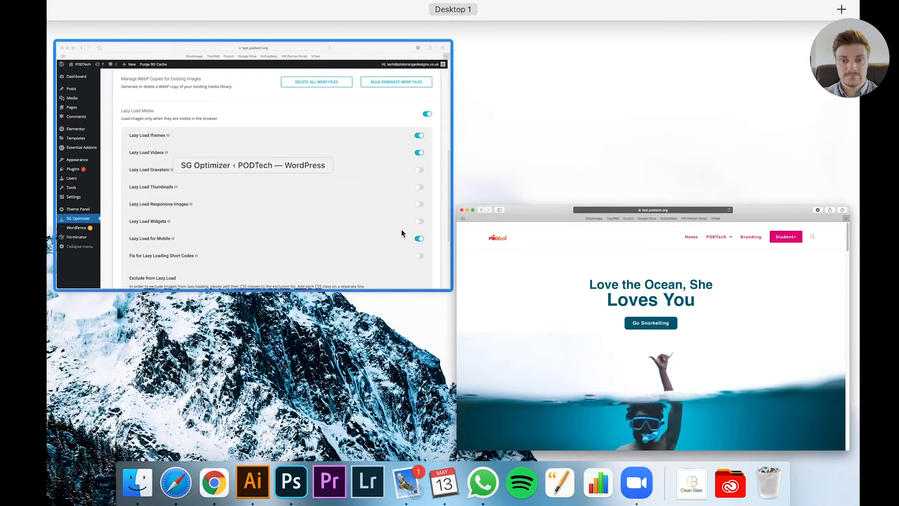
{"action": "left_click", "coordinate": [426, 238]}
{"action": "scroll", "coordinate": [436, 230], "scroll_direction": "up", "scroll_amount": 8}
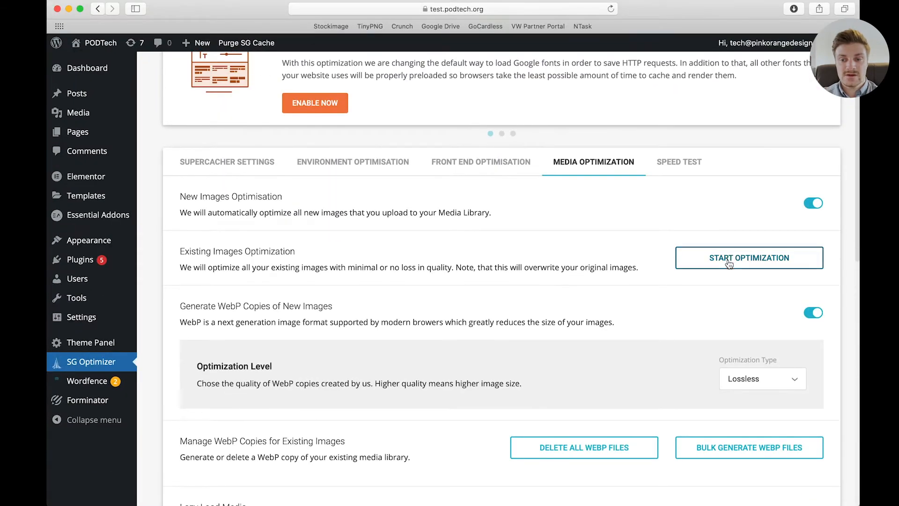
{"action": "left_click", "coordinate": [714, 267]}
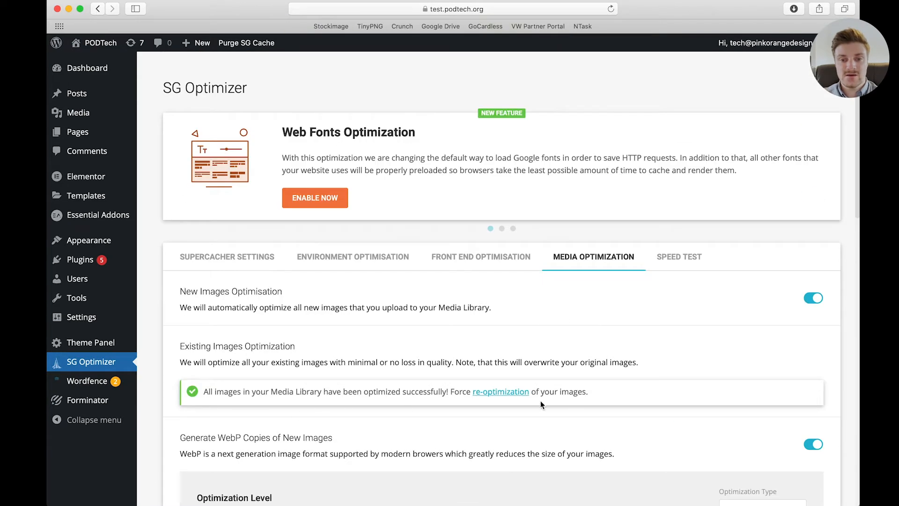
{"action": "scroll", "coordinate": [492, 402], "scroll_direction": "down", "scroll_amount": 15}
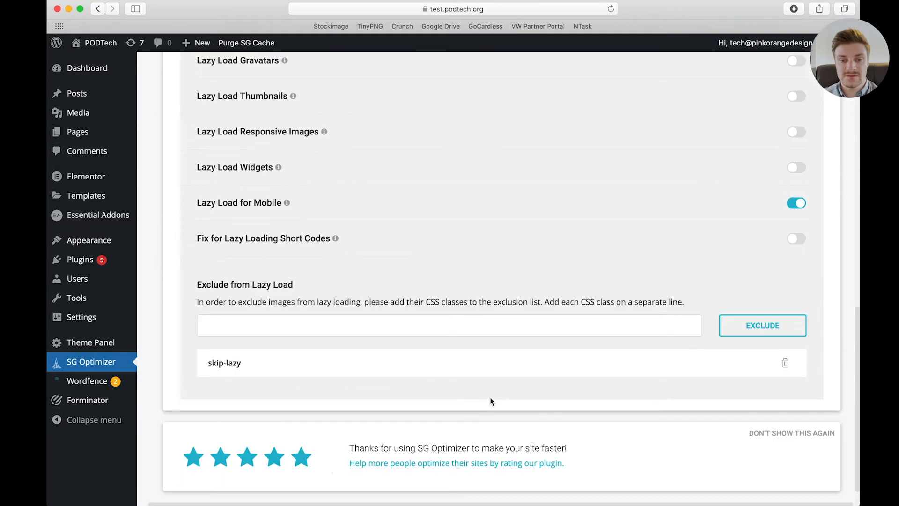
{"action": "scroll", "coordinate": [492, 401], "scroll_direction": "up", "scroll_amount": 15}
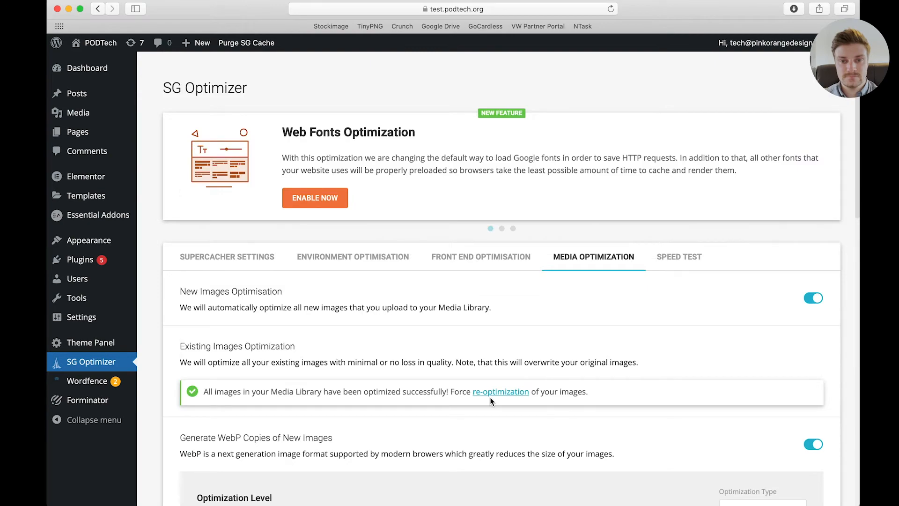
Step: Reload the test page in the private window and check it down to the footer after the image optimization
{"action": "key", "text": "ctrl+Up"}
{"action": "left_click", "coordinate": [357, 205]}
{"action": "key", "text": "super+r"}
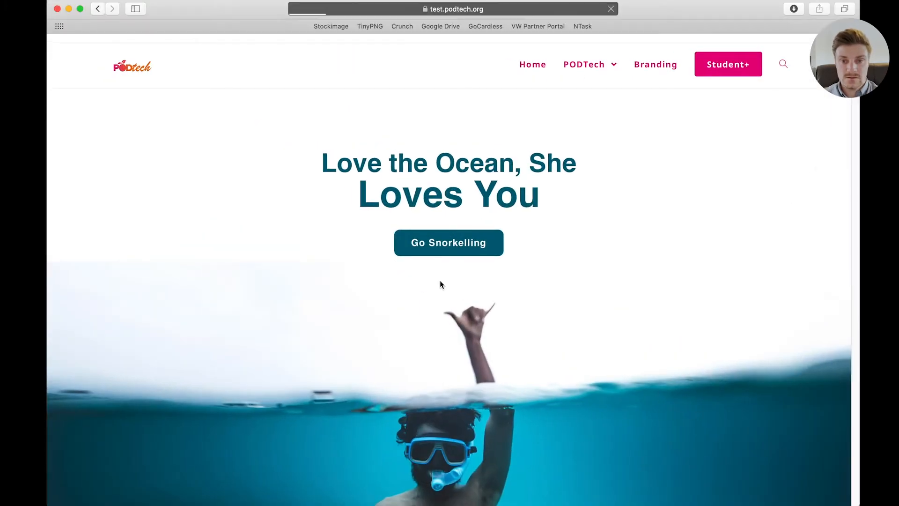
{"action": "scroll", "coordinate": [440, 284], "scroll_direction": "down", "scroll_amount": 20}
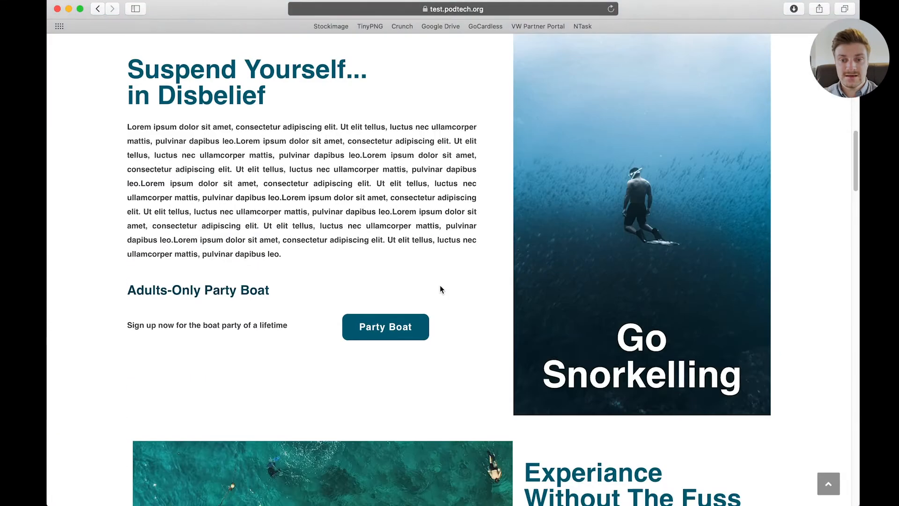
{"action": "scroll", "coordinate": [440, 290], "scroll_direction": "down", "scroll_amount": 20}
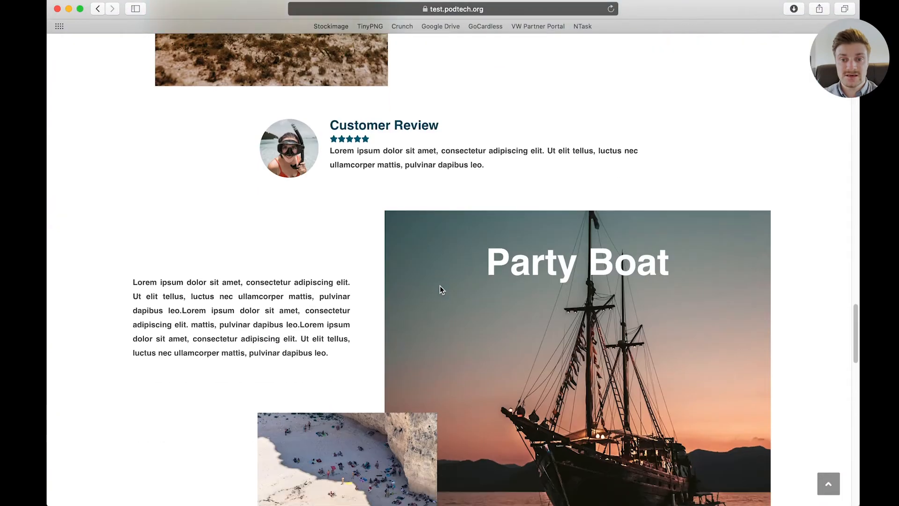
{"action": "scroll", "coordinate": [440, 289], "scroll_direction": "down", "scroll_amount": 15}
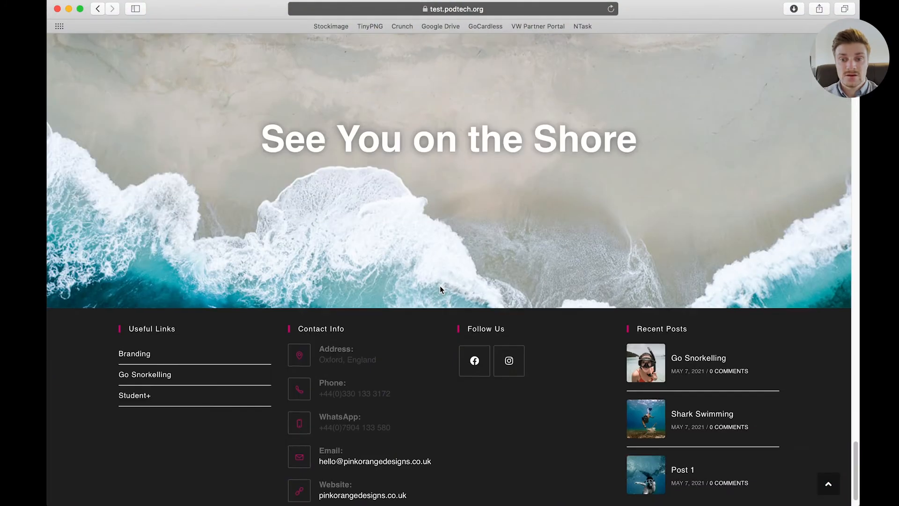
Step: Finish checking the test page up to its header, and review the podtech.org site's SG Optimizer media optimization and lazy load settings
{"action": "scroll", "coordinate": [440, 290], "scroll_direction": "up", "scroll_amount": 20}
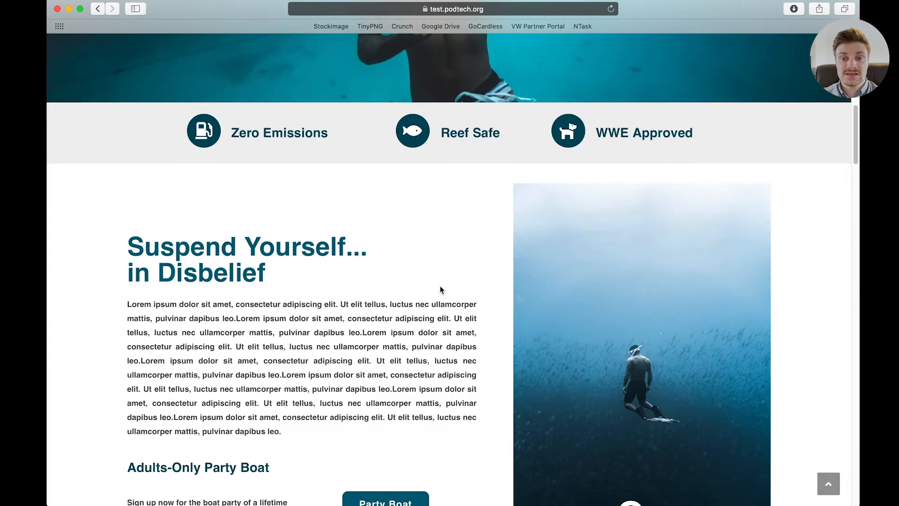
{"action": "scroll", "coordinate": [439, 289], "scroll_direction": "up", "scroll_amount": 4}
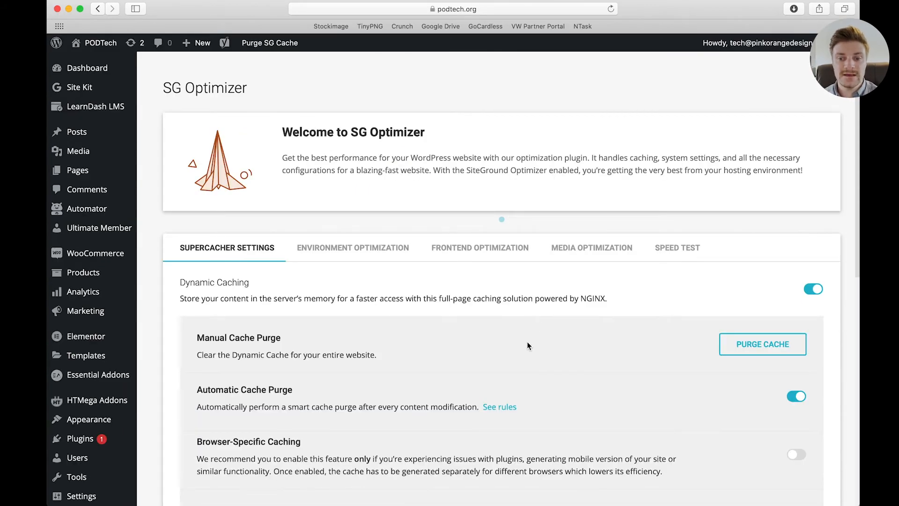
{"action": "scroll", "coordinate": [527, 346], "scroll_direction": "down", "scroll_amount": 10}
{"action": "scroll", "coordinate": [526, 346], "scroll_direction": "up", "scroll_amount": 10}
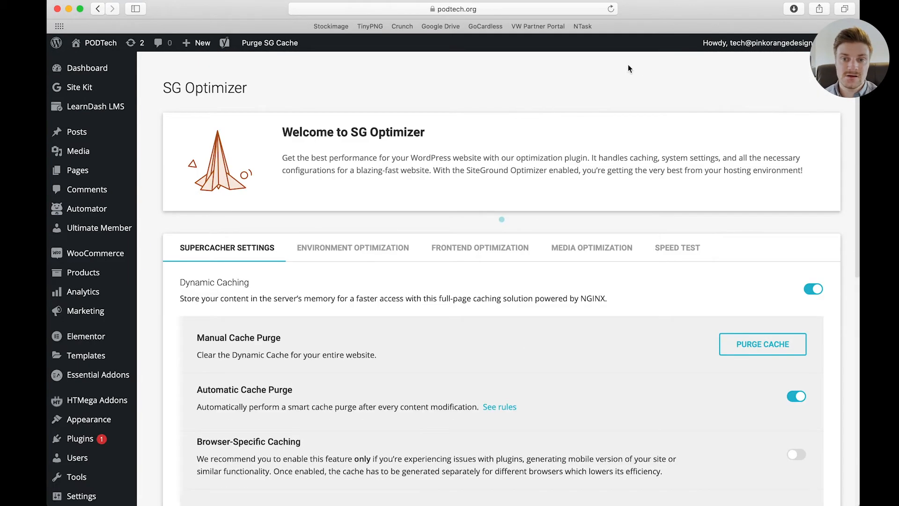
{"action": "left_click", "coordinate": [574, 247]}
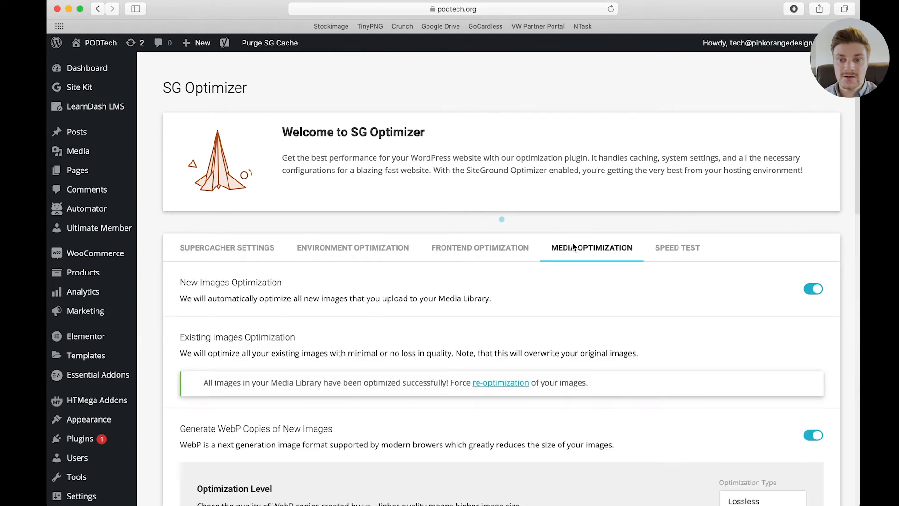
{"action": "scroll", "coordinate": [570, 258], "scroll_direction": "down", "scroll_amount": 10}
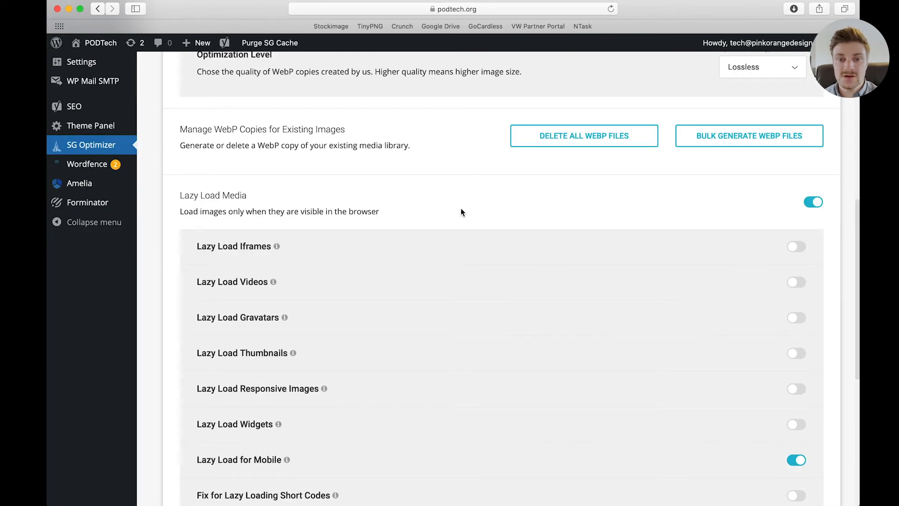
{"action": "scroll", "coordinate": [283, 281], "scroll_direction": "up", "scroll_amount": 5}
{"action": "scroll", "coordinate": [328, 402], "scroll_direction": "down", "scroll_amount": 2}
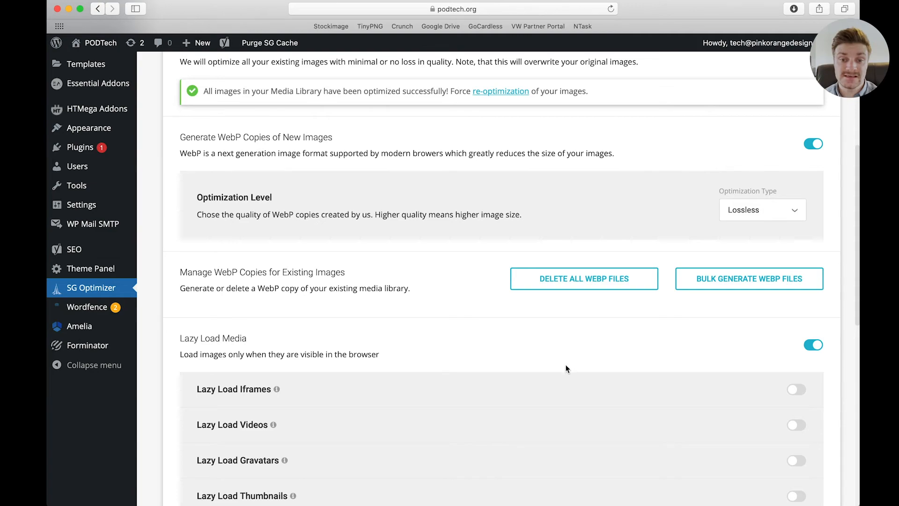
Step: Switch to the Building with Elementor Part 1 course topic and examine how its embedded YouTube video displays
{"action": "key", "text": "ctrl+Up"}
{"action": "left_click", "coordinate": [643, 401]}
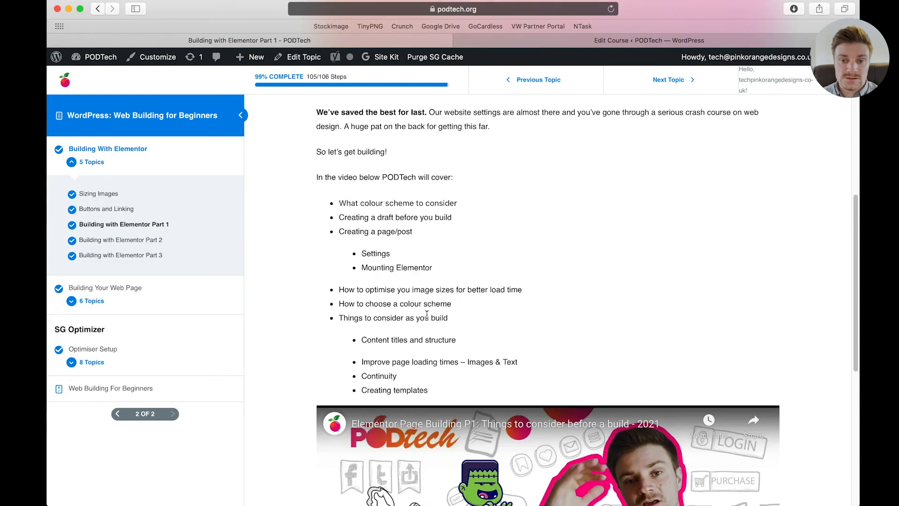
{"action": "scroll", "coordinate": [634, 276], "scroll_direction": "down", "scroll_amount": 5}
{"action": "scroll", "coordinate": [633, 276], "scroll_direction": "up", "scroll_amount": 3}
{"action": "scroll", "coordinate": [635, 277], "scroll_direction": "down", "scroll_amount": 5}
{"action": "scroll", "coordinate": [620, 364], "scroll_direction": "up", "scroll_amount": 2}
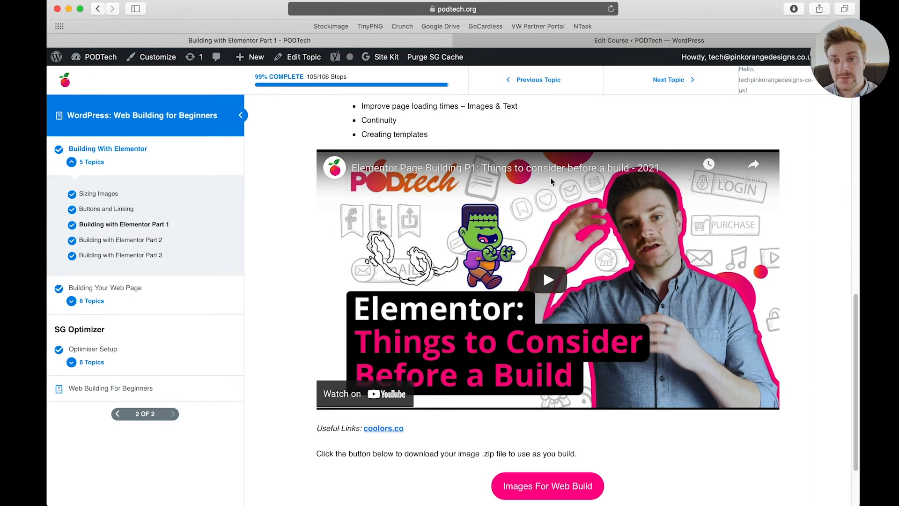
Step: Return to the podtech.org SG Optimizer window and enable Lazy Load Iframes under Lazy Load Media
{"action": "key", "text": "ctrl+Up"}
{"action": "left_click", "coordinate": [303, 265]}
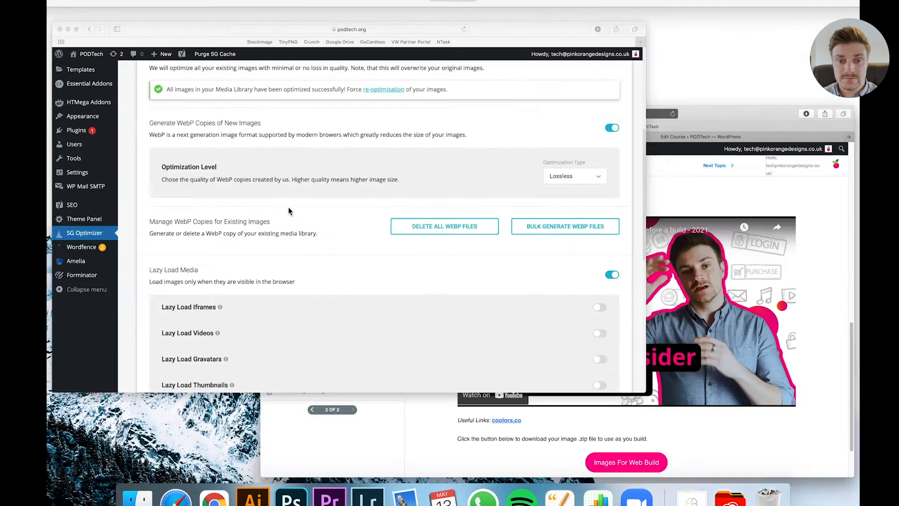
{"action": "left_click", "coordinate": [794, 393]}
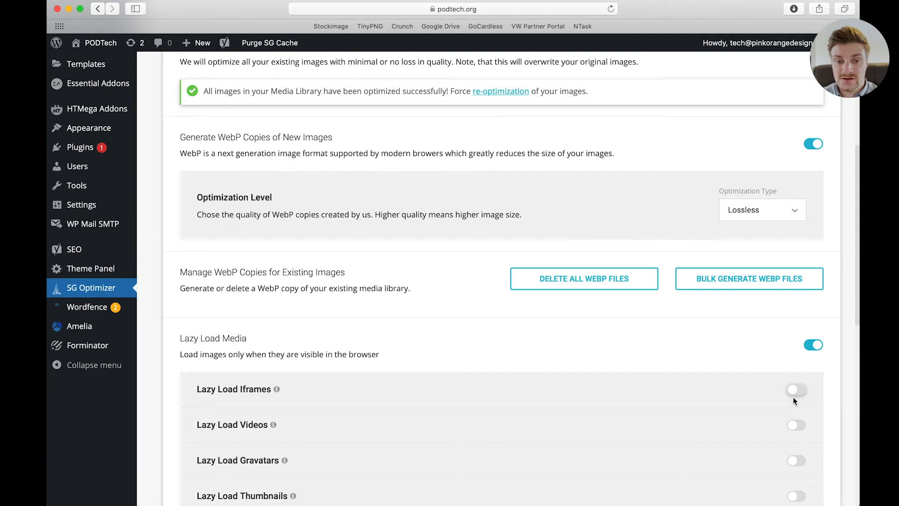
{"action": "scroll", "coordinate": [764, 414], "scroll_direction": "down", "scroll_amount": 8}
{"action": "scroll", "coordinate": [661, 403], "scroll_direction": "up", "scroll_amount": 2}
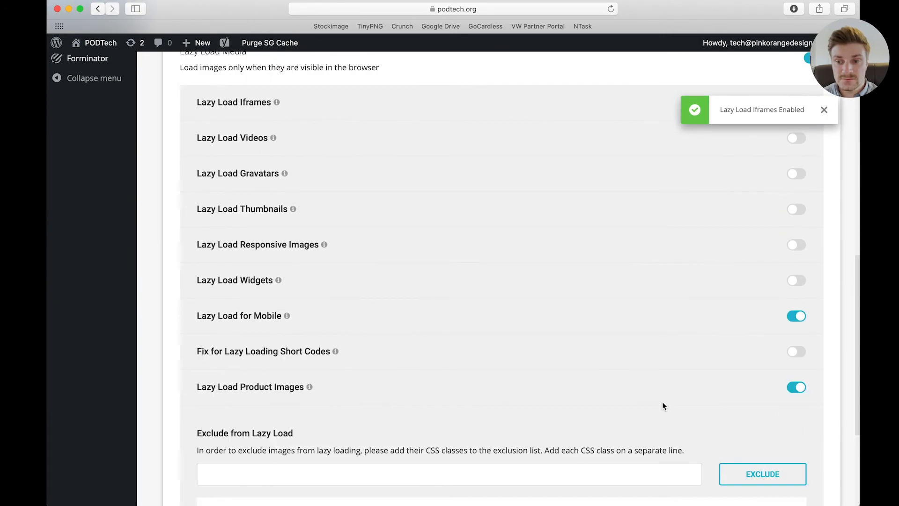
Step: Reload the Building with Elementor Part 1 topic page and check whether its embedded video still displays
{"action": "key", "text": "ctrl+Up"}
{"action": "left_click", "coordinate": [361, 217]}
{"action": "key", "text": "super+r"}
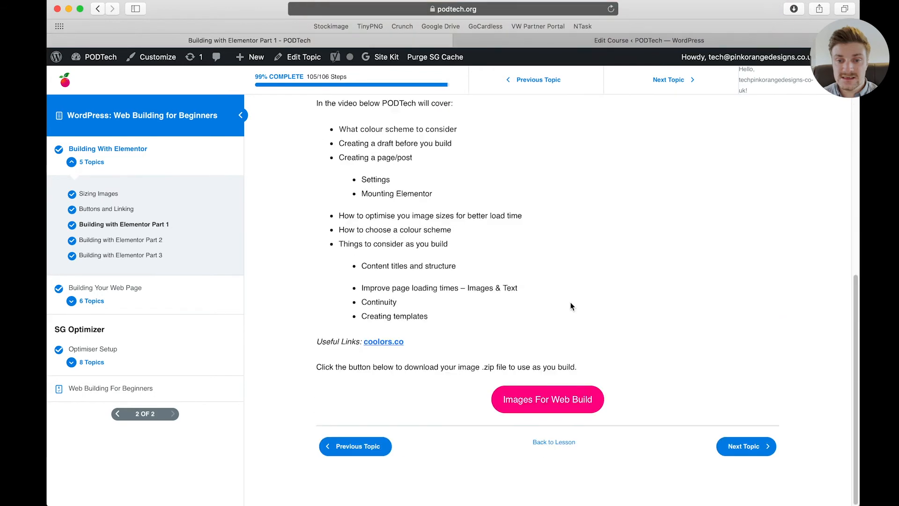
Step: Open the Building with Elementor Part 1 topic for editing and check its embedded video in the editor
{"action": "left_click", "coordinate": [300, 62]}
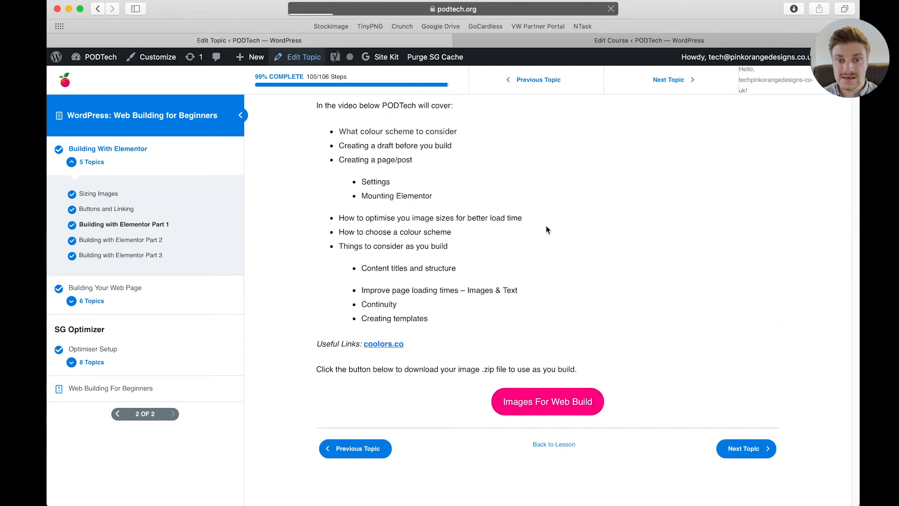
{"action": "scroll", "coordinate": [380, 354], "scroll_direction": "down", "scroll_amount": 3}
{"action": "scroll", "coordinate": [391, 363], "scroll_direction": "up", "scroll_amount": 3}
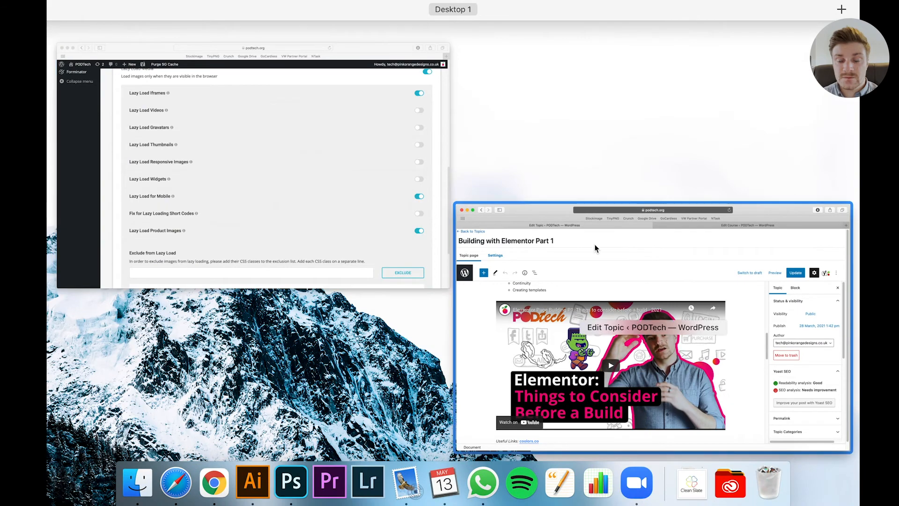
{"action": "left_click", "coordinate": [562, 270]}
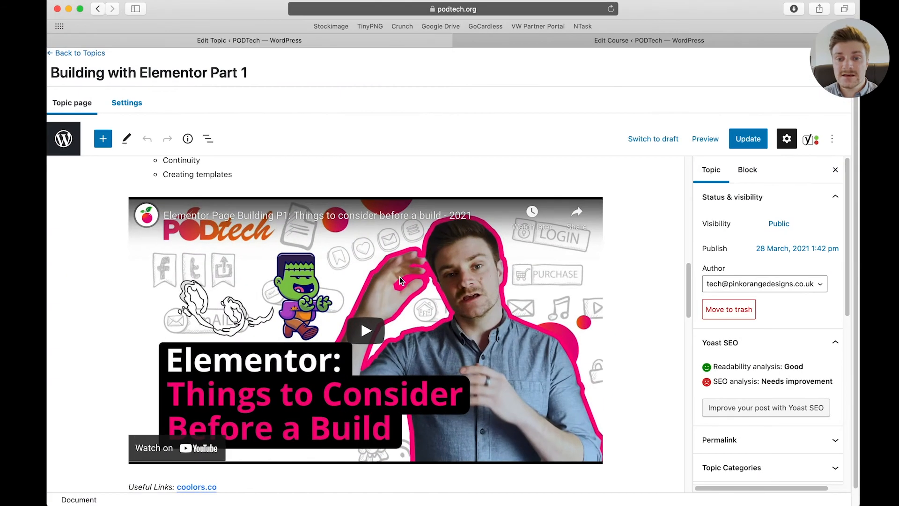
Step: Recheck the Lazy Load Iframes setting in SG Optimizer, and go back from the topic editor to the published topic page
{"action": "key", "text": "ctrl+Up"}
{"action": "left_click", "coordinate": [393, 215]}
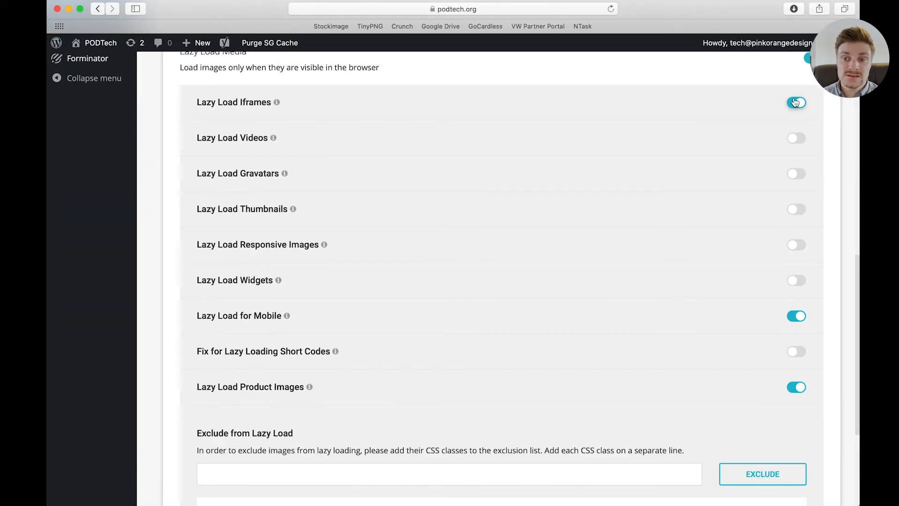
{"action": "key", "text": "ctrl+Up"}
{"action": "left_click", "coordinate": [435, 164]}
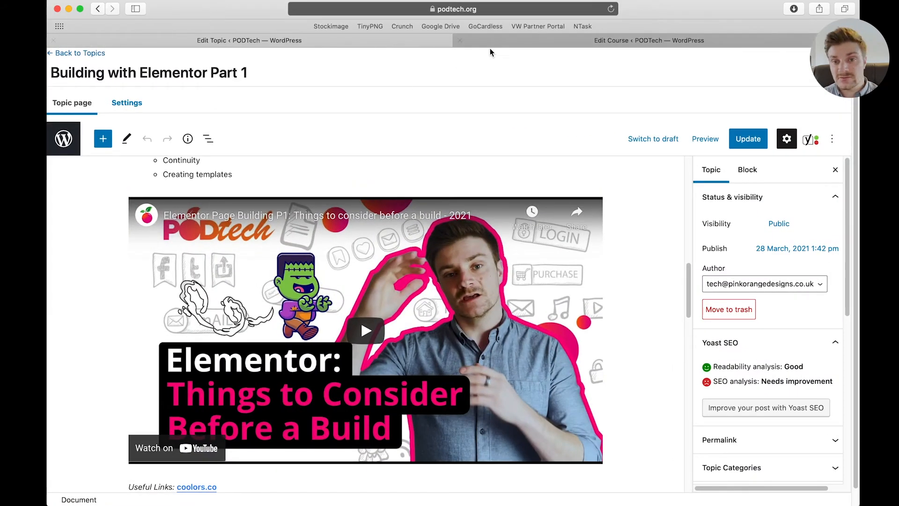
{"action": "left_click", "coordinate": [98, 8]}
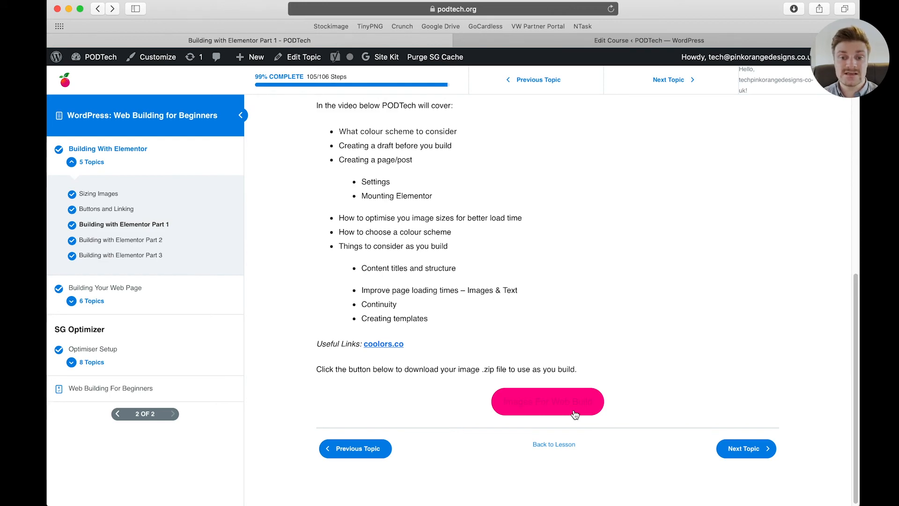
Step: Return to the SG Optimizer window and disable Lazy Load Iframes under Lazy Load Media
{"action": "key", "text": "ctrl+Up"}
{"action": "left_click", "coordinate": [281, 188]}
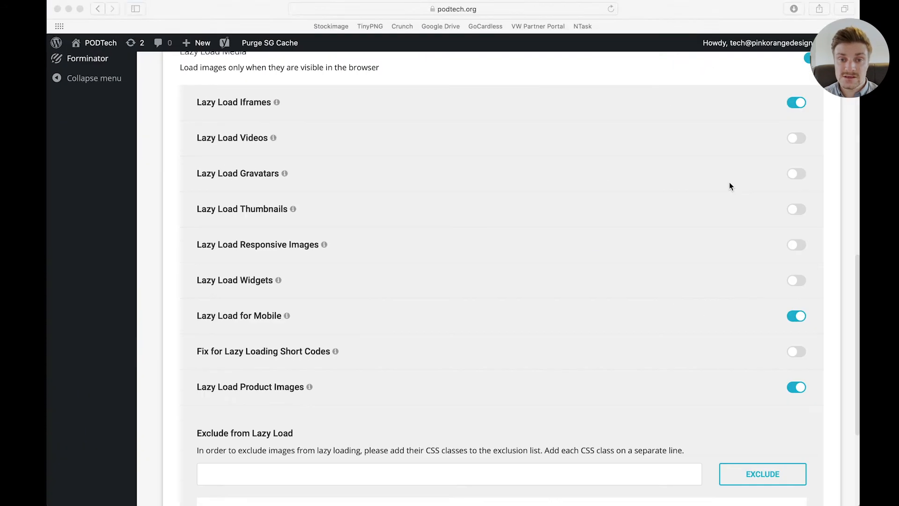
{"action": "left_click", "coordinate": [798, 103]}
Step: Reload the Building with Elementor Part 1 topic page and check its embedded video and the rest of its content
{"action": "key", "text": "ctrl+Up"}
{"action": "left_click", "coordinate": [314, 210]}
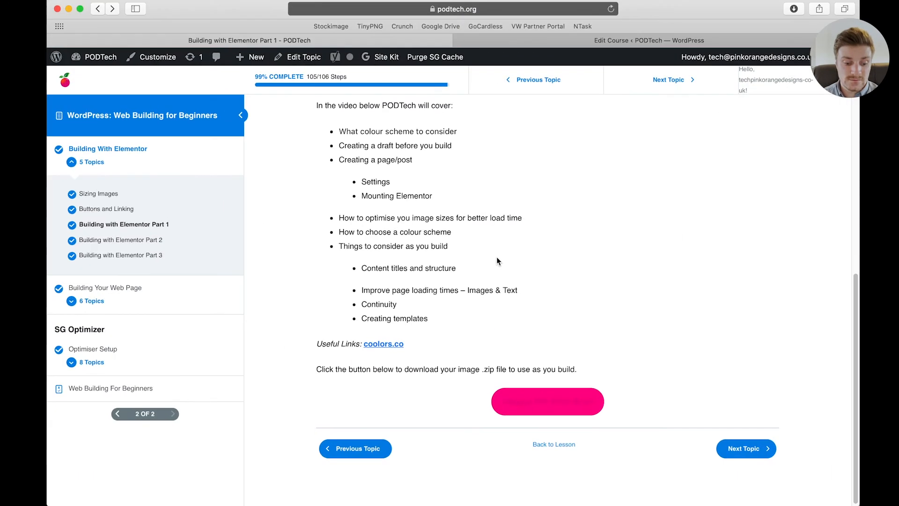
{"action": "key", "text": "super+r"}
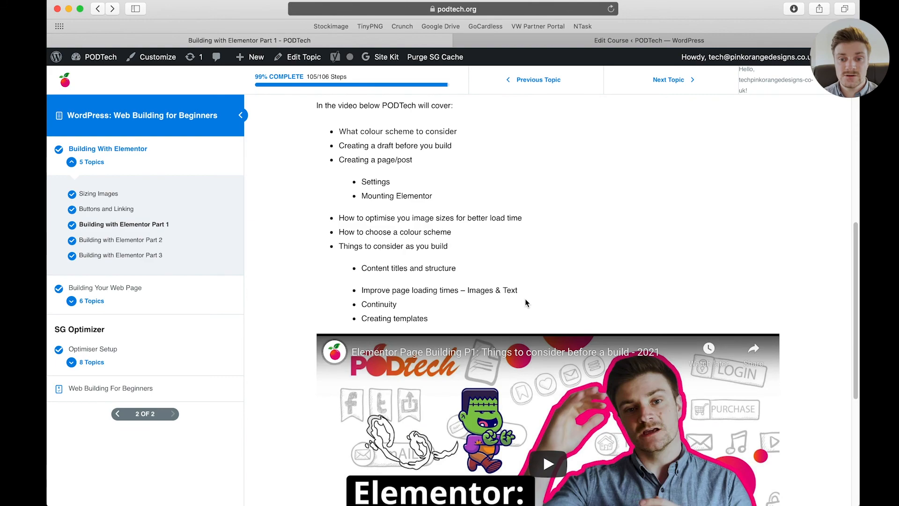
{"action": "scroll", "coordinate": [524, 303], "scroll_direction": "down", "scroll_amount": 3}
{"action": "scroll", "coordinate": [495, 438], "scroll_direction": "up", "scroll_amount": 5}
{"action": "scroll", "coordinate": [478, 314], "scroll_direction": "up", "scroll_amount": 5}
{"action": "scroll", "coordinate": [482, 319], "scroll_direction": "down", "scroll_amount": 12}
{"action": "scroll", "coordinate": [486, 337], "scroll_direction": "up", "scroll_amount": 8}
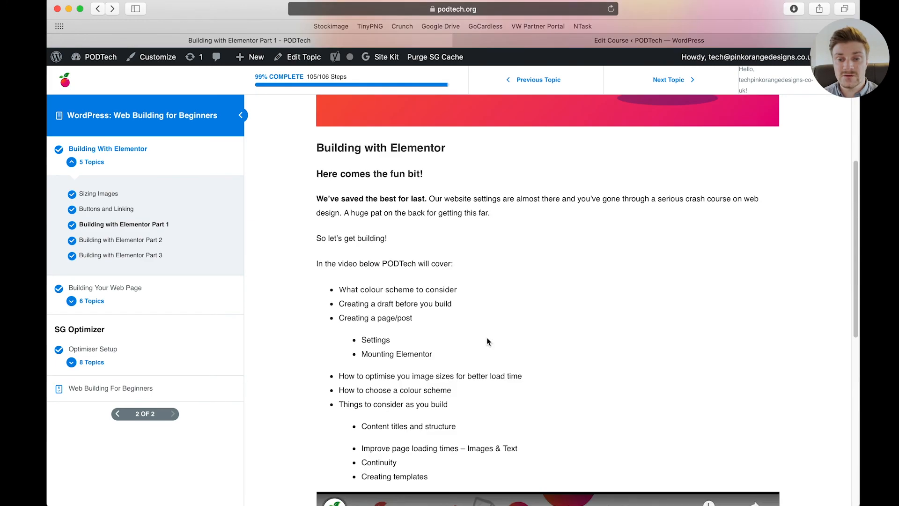
{"action": "scroll", "coordinate": [486, 338], "scroll_direction": "up", "scroll_amount": 6}
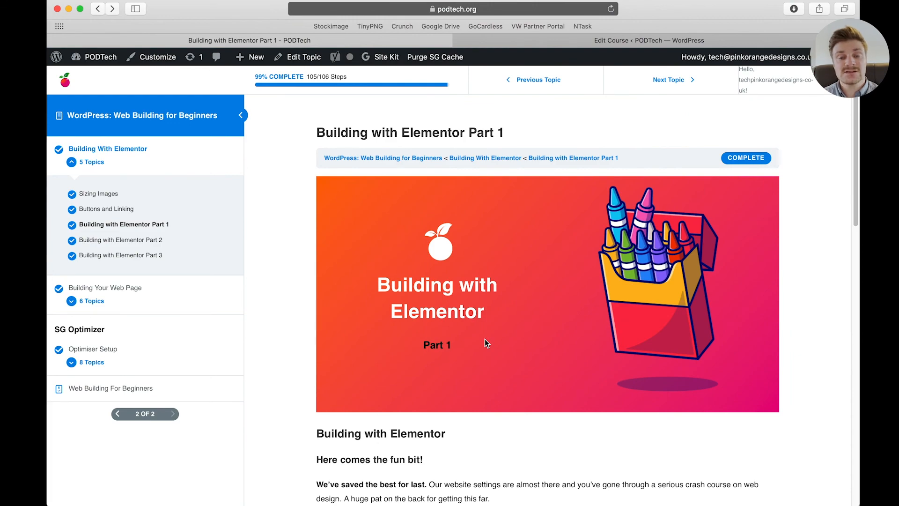
Step: Switch back to SG Optimizer and review the options enabled in the frontend optimization settings
{"action": "key", "text": "ctrl+Up"}
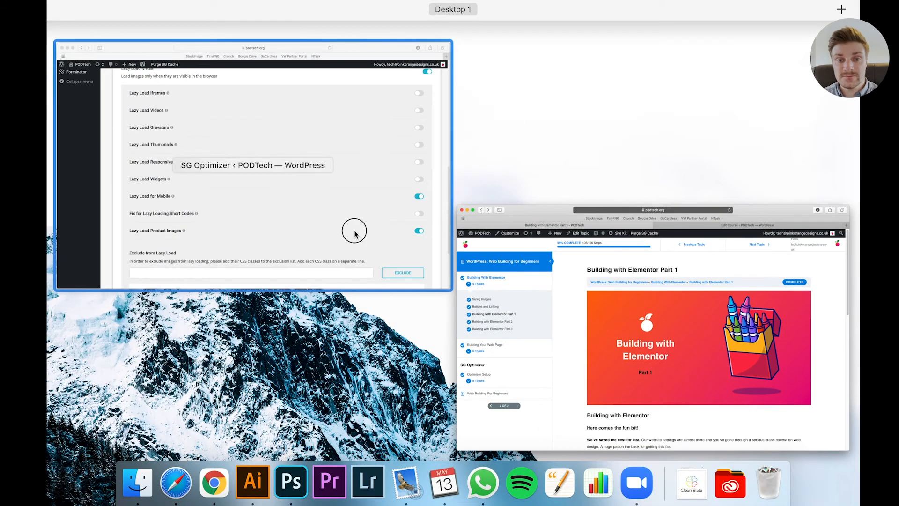
{"action": "left_click", "coordinate": [354, 229]}
{"action": "scroll", "coordinate": [490, 238], "scroll_direction": "up", "scroll_amount": 10}
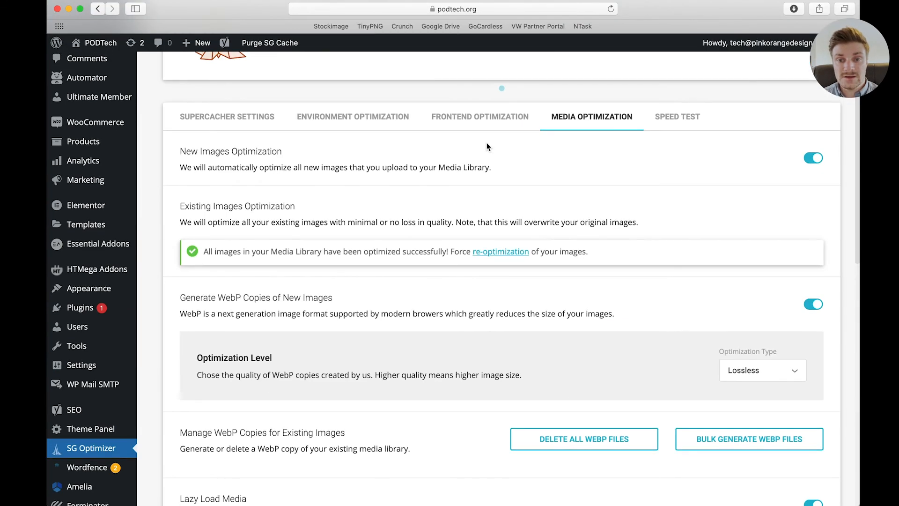
{"action": "left_click", "coordinate": [484, 120]}
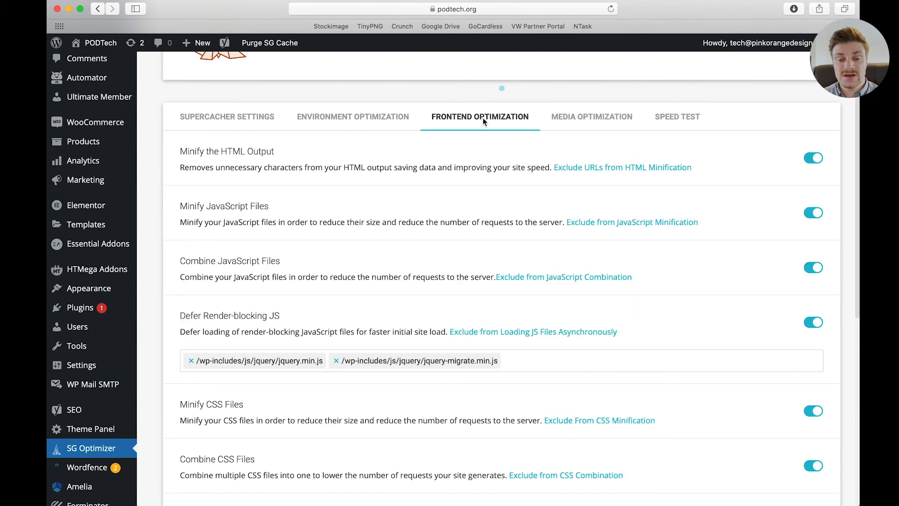
{"action": "scroll", "coordinate": [636, 274], "scroll_direction": "down", "scroll_amount": 8}
{"action": "scroll", "coordinate": [614, 297], "scroll_direction": "up", "scroll_amount": 3}
{"action": "scroll", "coordinate": [612, 302], "scroll_direction": "up", "scroll_amount": 6}
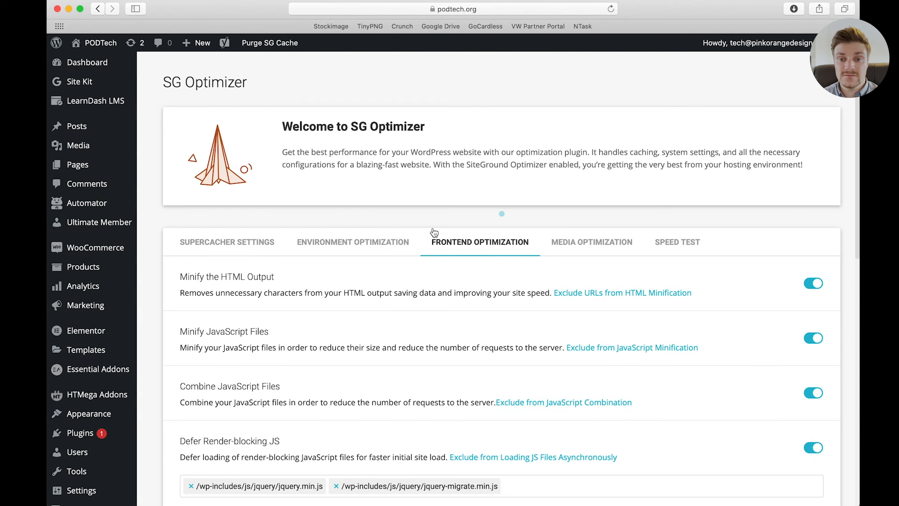